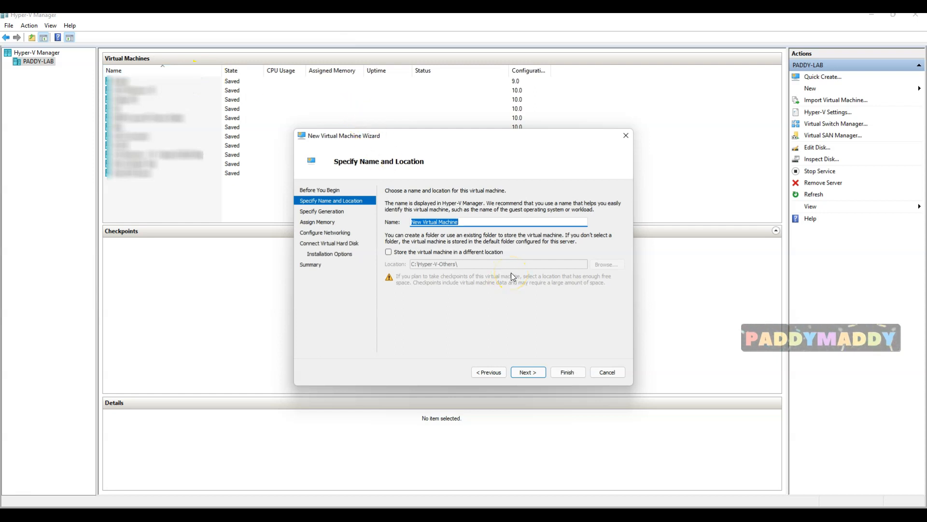
Name the VM 'Windows 11' and check its custom location C:\Hyper-V-Others\Windows 11
type("Windows 11")
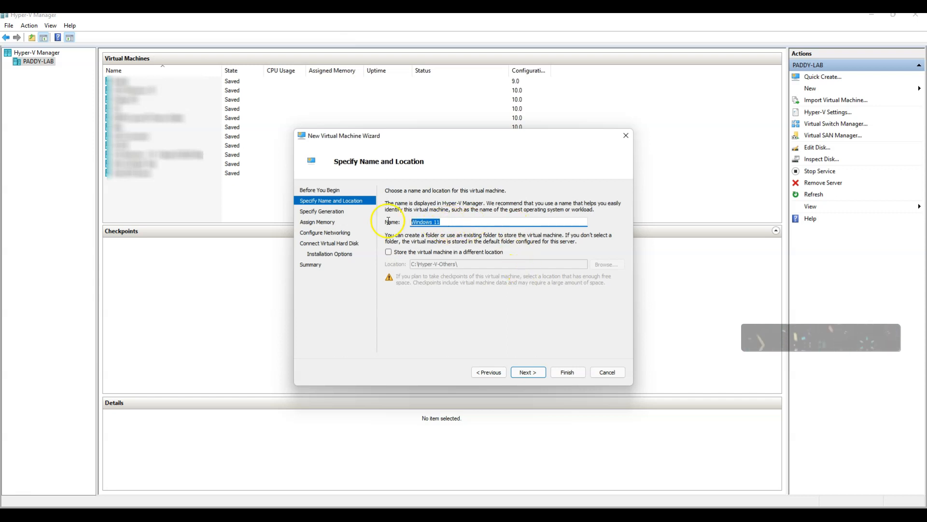
left_click(395, 252)
left_click(478, 265)
type("Windows 11")
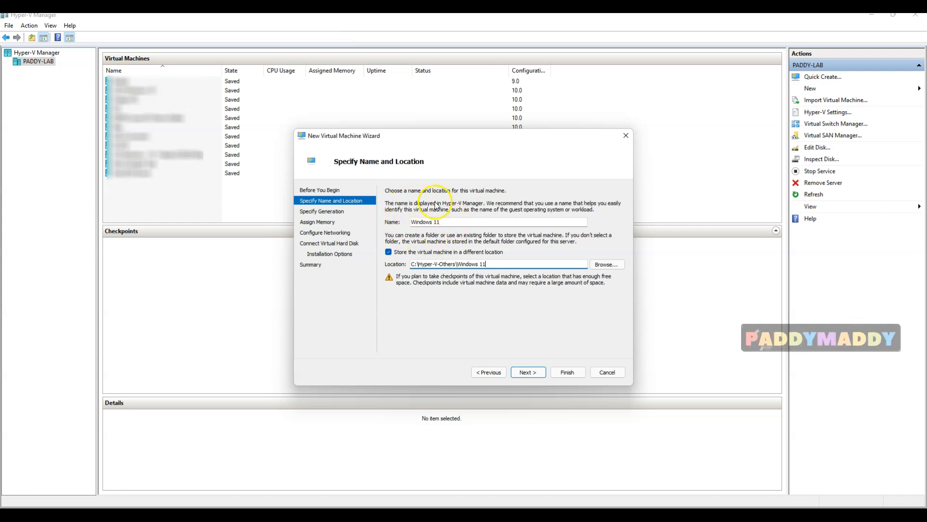
left_click_drag(457, 267, 500, 267)
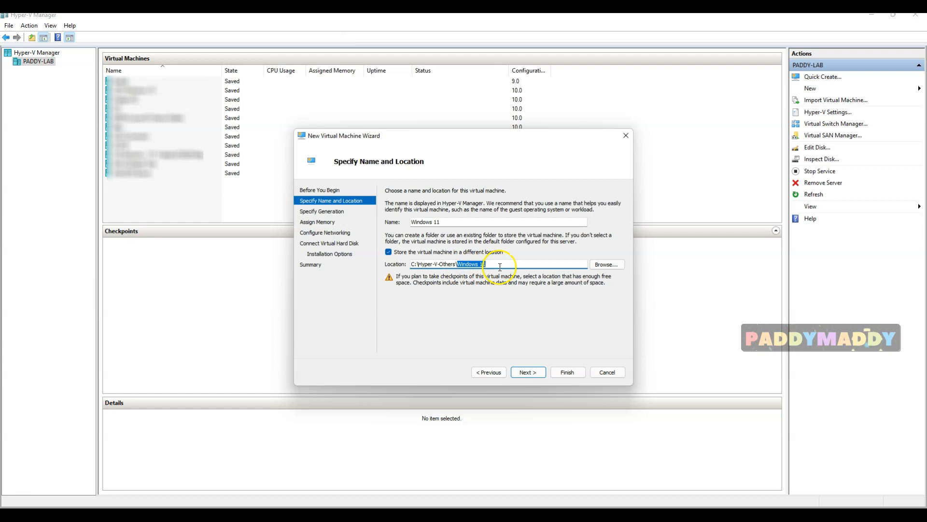
left_click(506, 265)
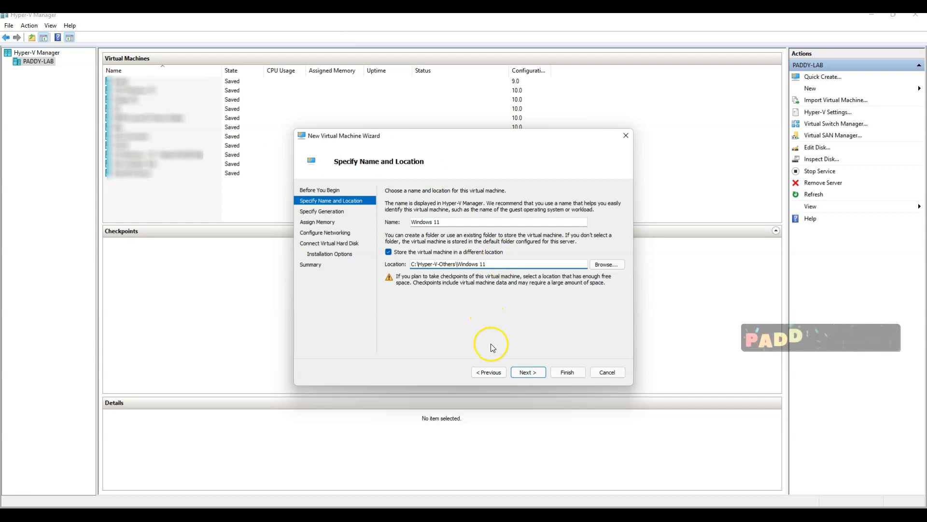
left_click_drag(458, 264, 494, 263)
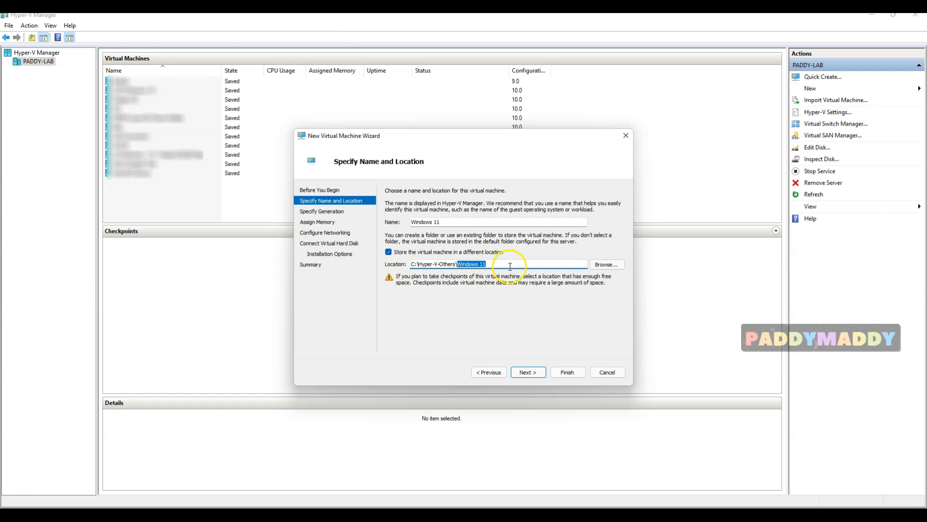
left_click(461, 265)
left_click_drag(518, 261, 461, 266)
Choose Generation 2 for the Windows 11 virtual machine
left_click(527, 372)
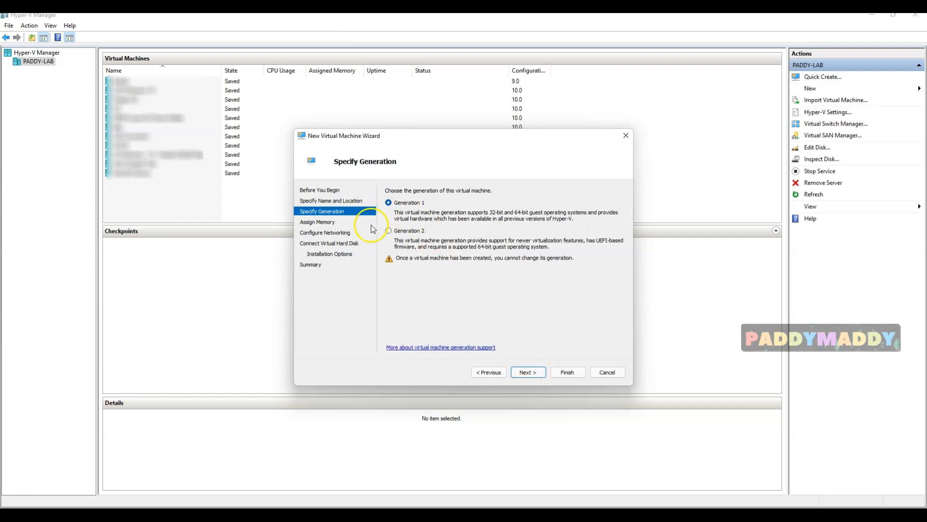
left_click(409, 233)
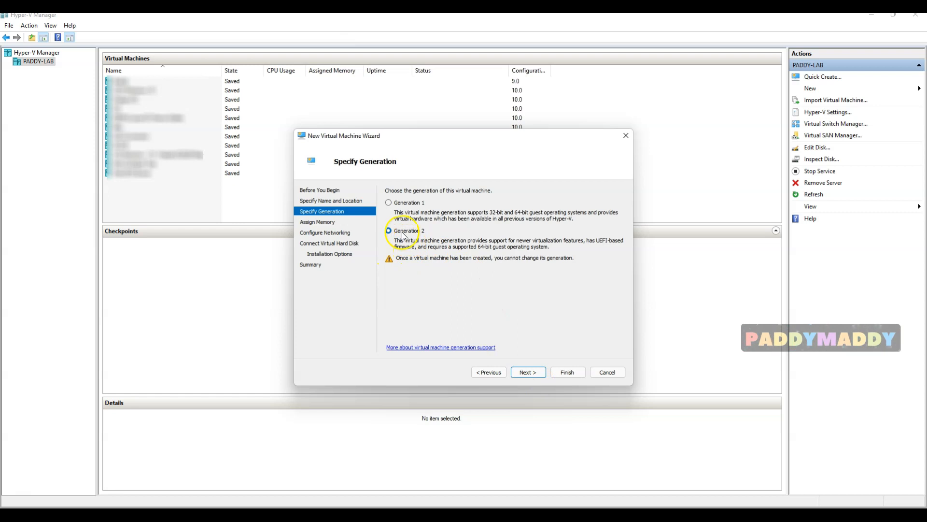
left_click(534, 374)
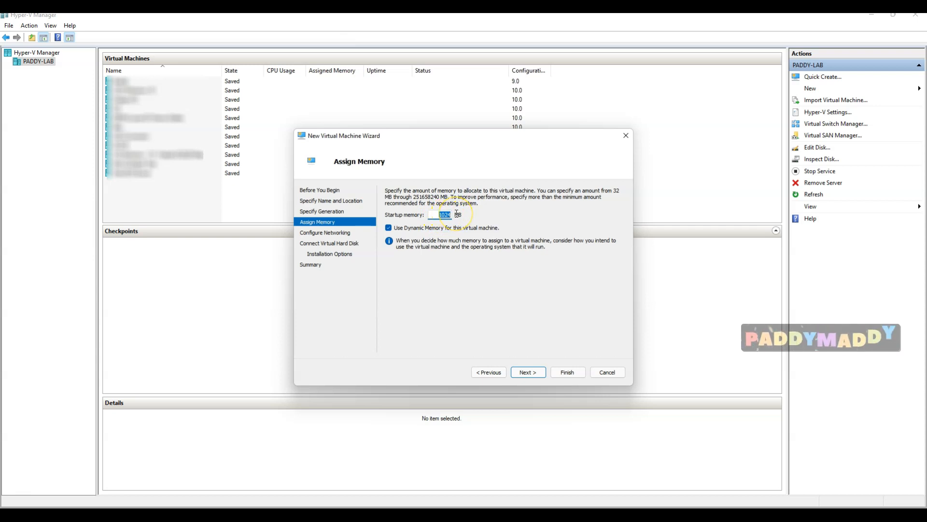
Change startup memory from 1024 to 8024 MB, leaving Dynamic Memory enabled
left_click(439, 214)
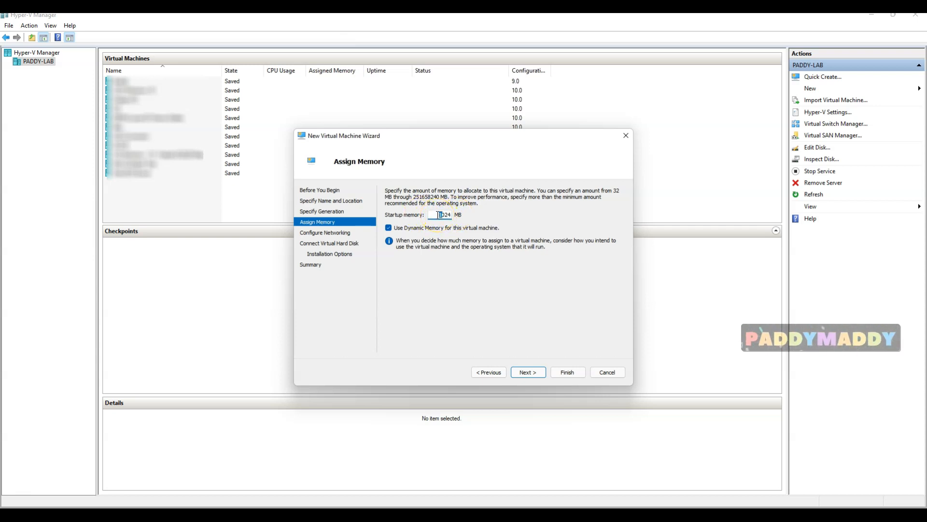
key("BackSpace")
type("8")
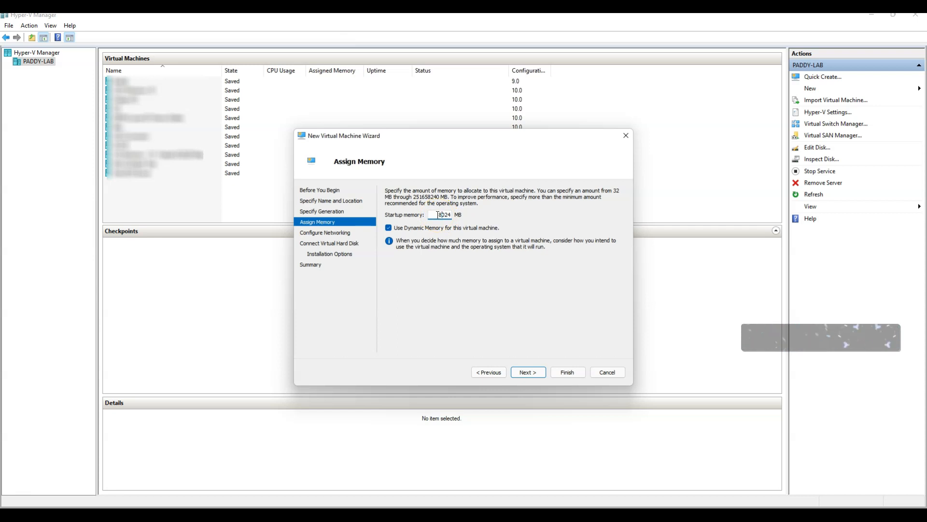
double_click(439, 214)
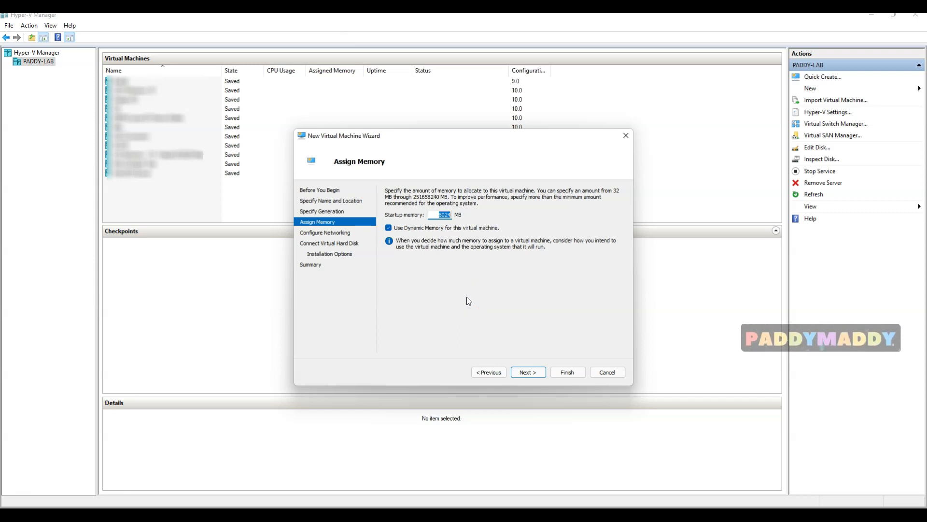
left_click(436, 214)
left_click_drag(436, 214, 441, 214)
left_click(533, 374)
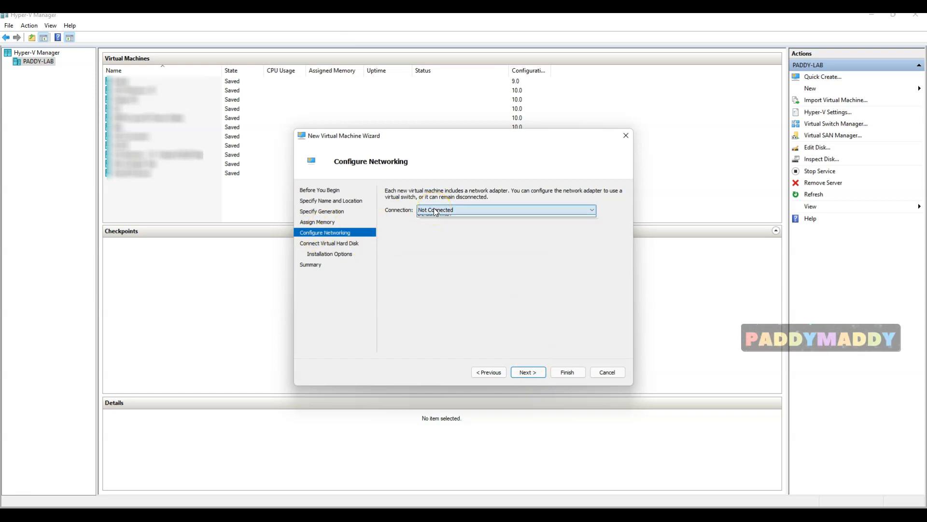
Try Default Switch as the network adapter's connection
left_click(435, 209)
left_click(440, 239)
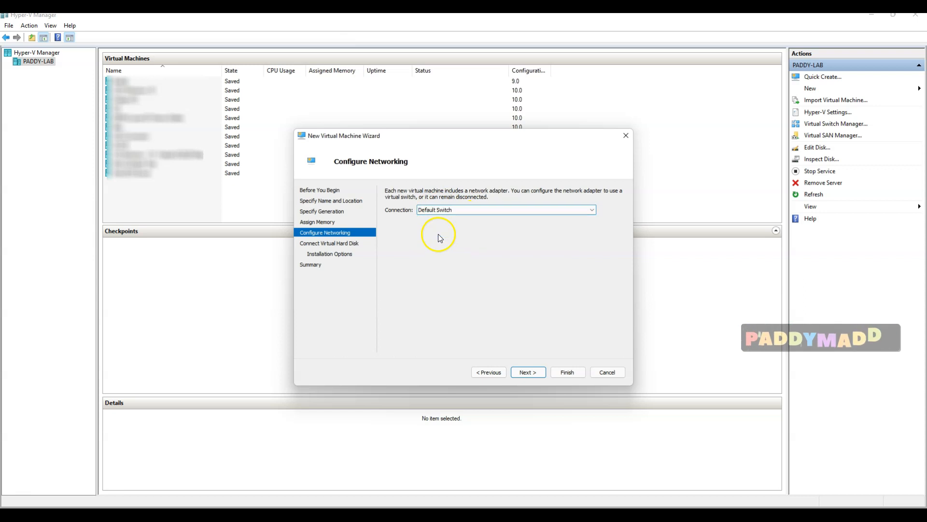
left_click(456, 209)
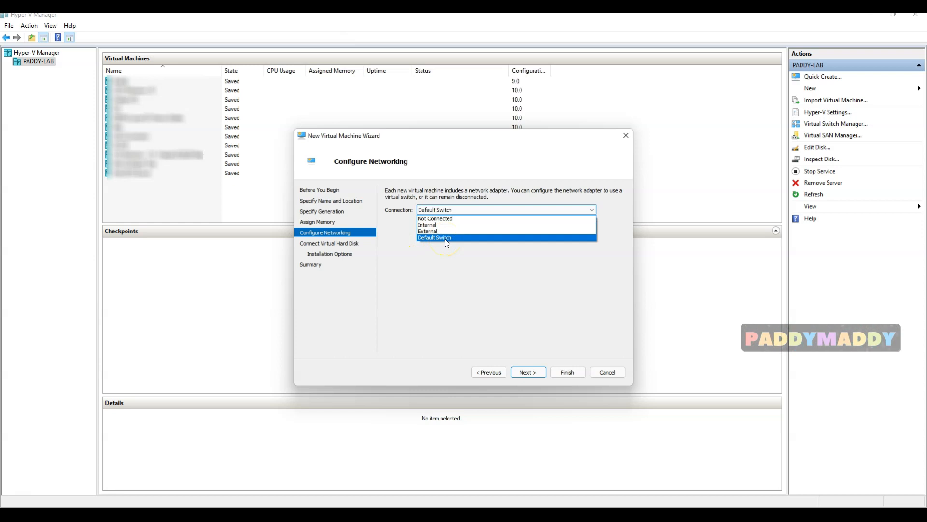
left_click(444, 238)
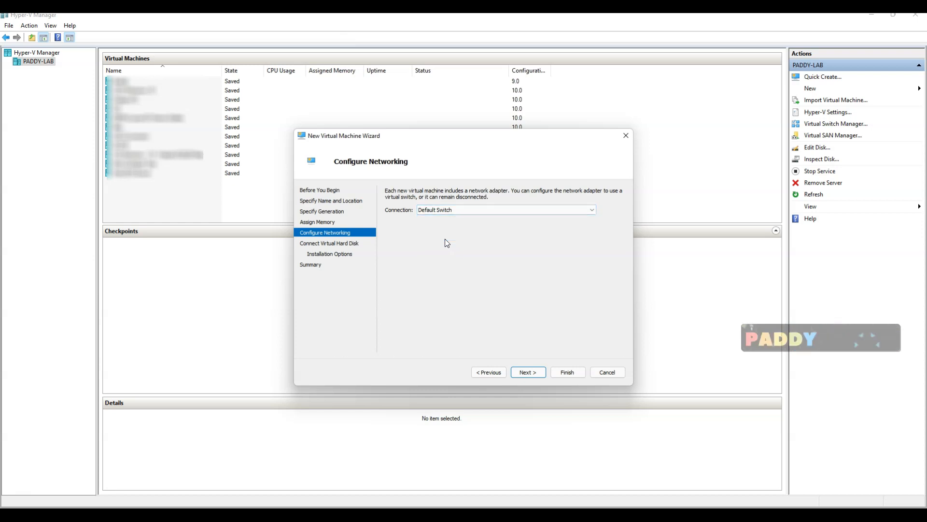
Switch the network connection to the External switch instead
left_click(463, 210)
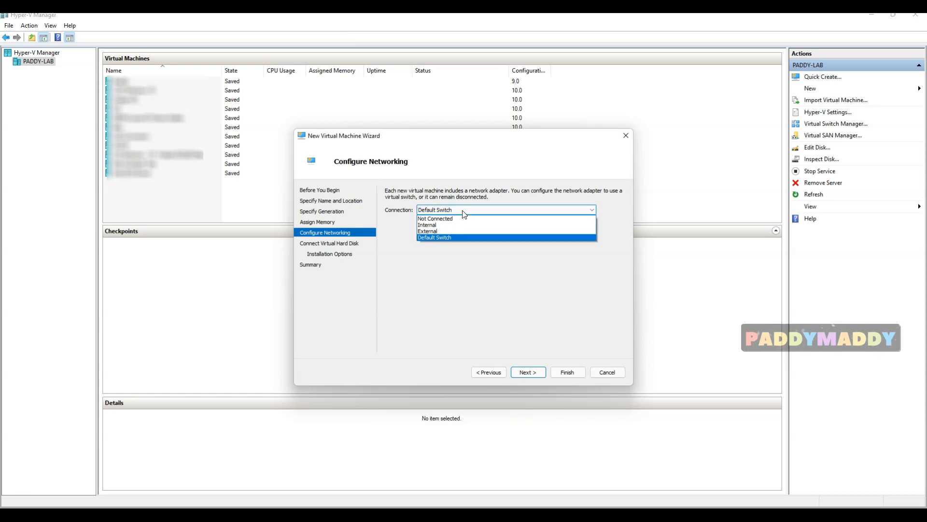
left_click(437, 231)
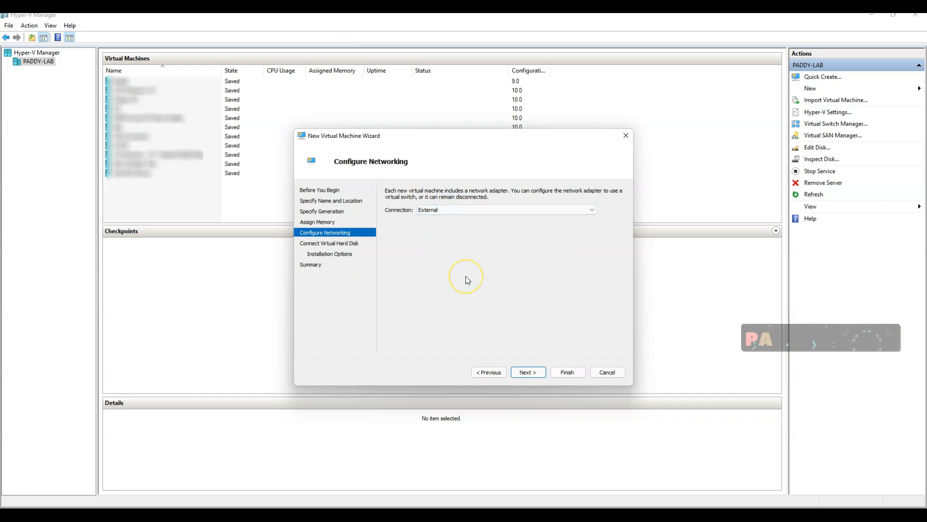
left_click(439, 210)
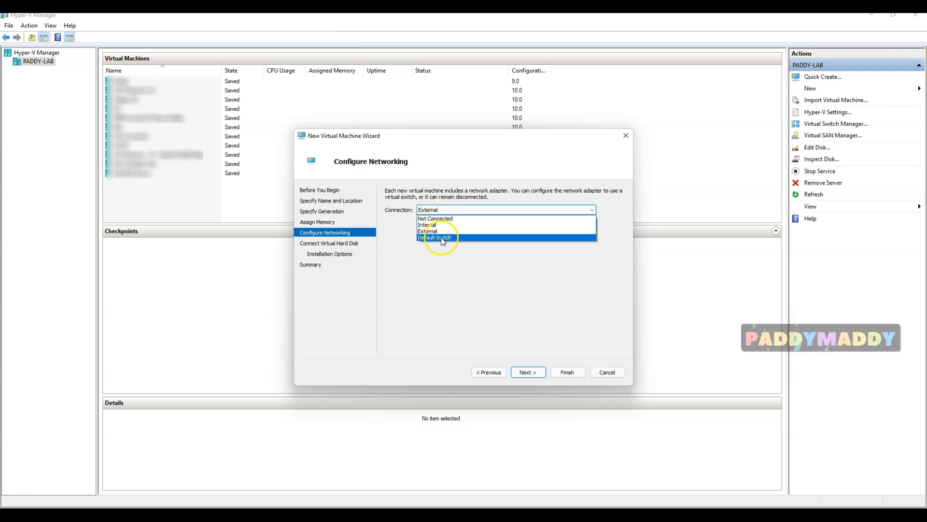
left_click(430, 231)
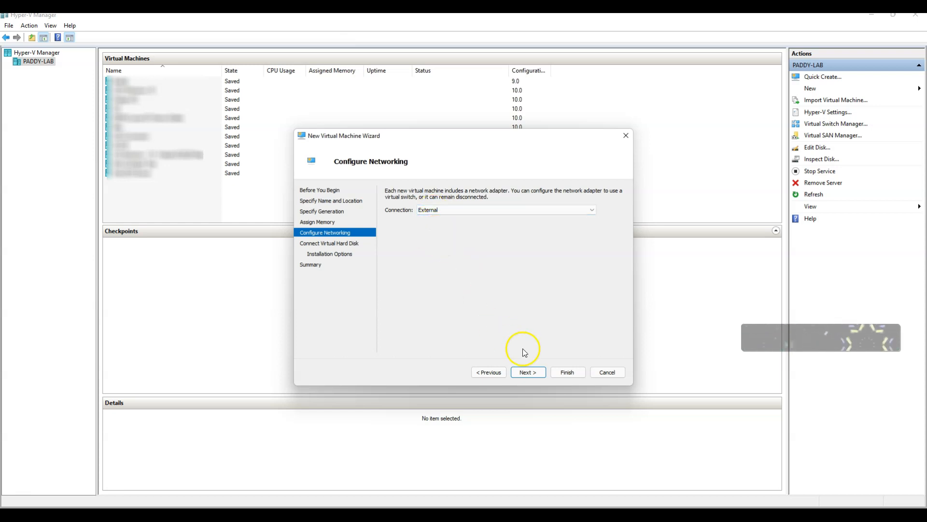
left_click(530, 372)
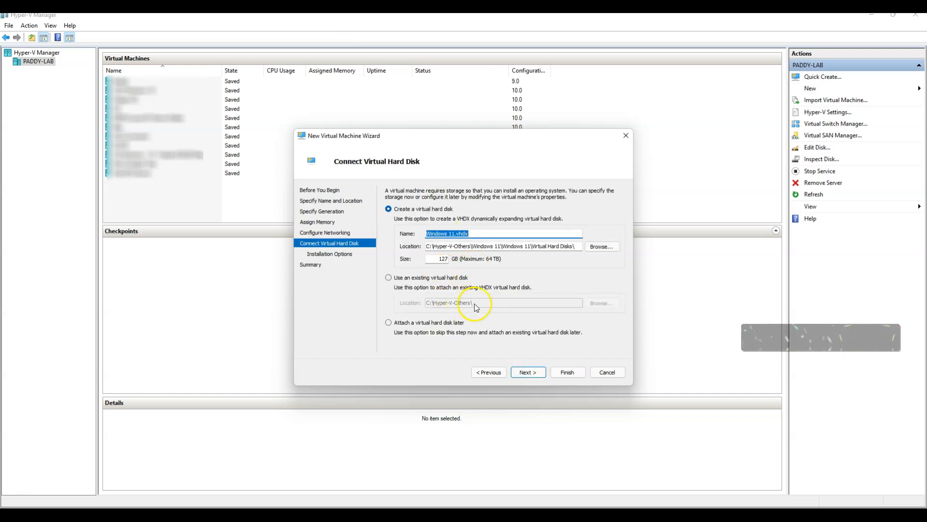
Review the Windows 11.vhdx disk name and path, keeping the 127 GB default disk
left_click(493, 232)
left_click_drag(492, 232, 393, 230)
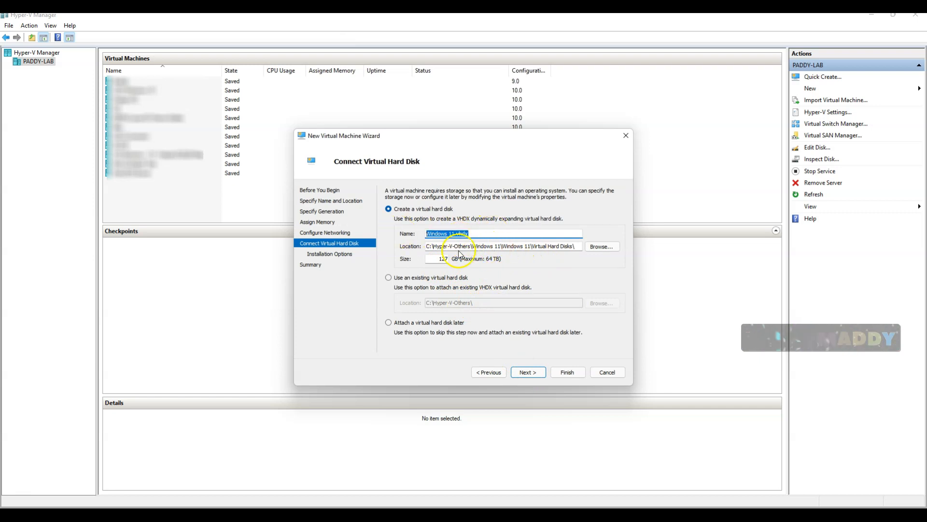
left_click_drag(484, 247, 581, 248)
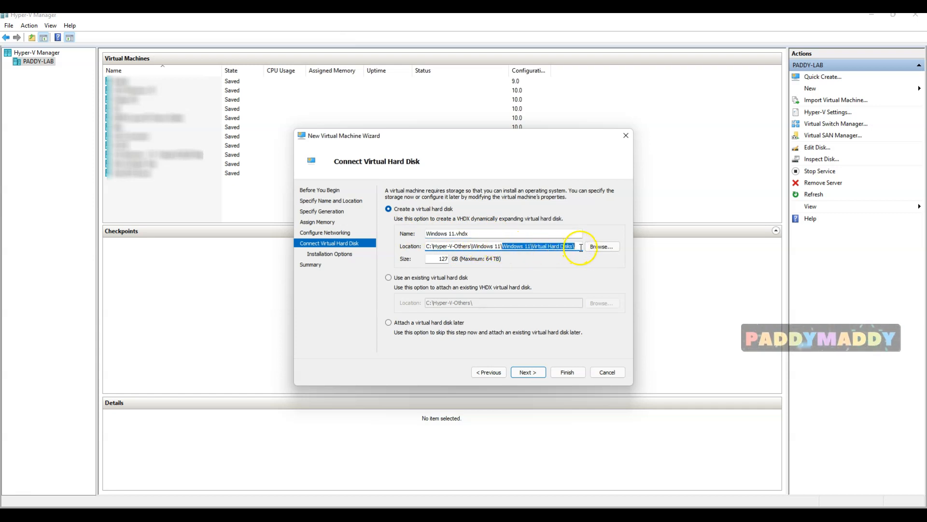
left_click_drag(472, 246, 501, 246)
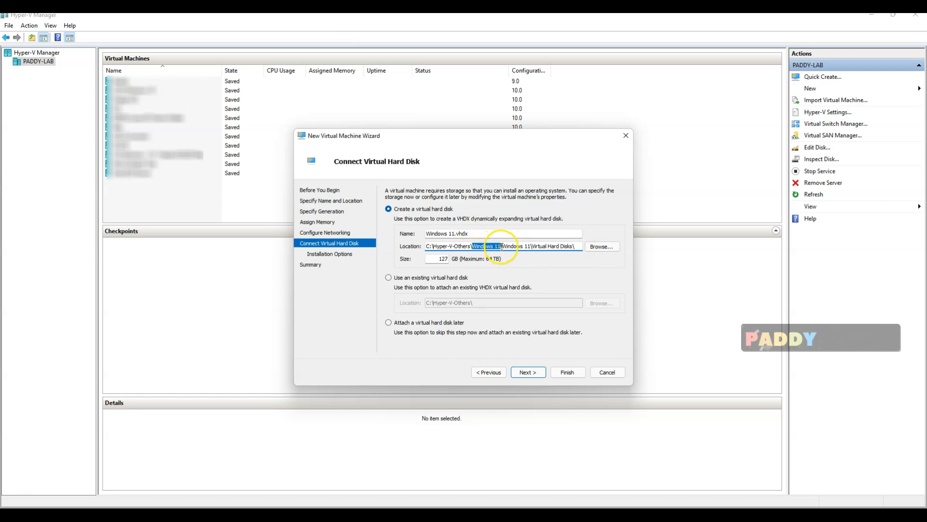
key("Delete")
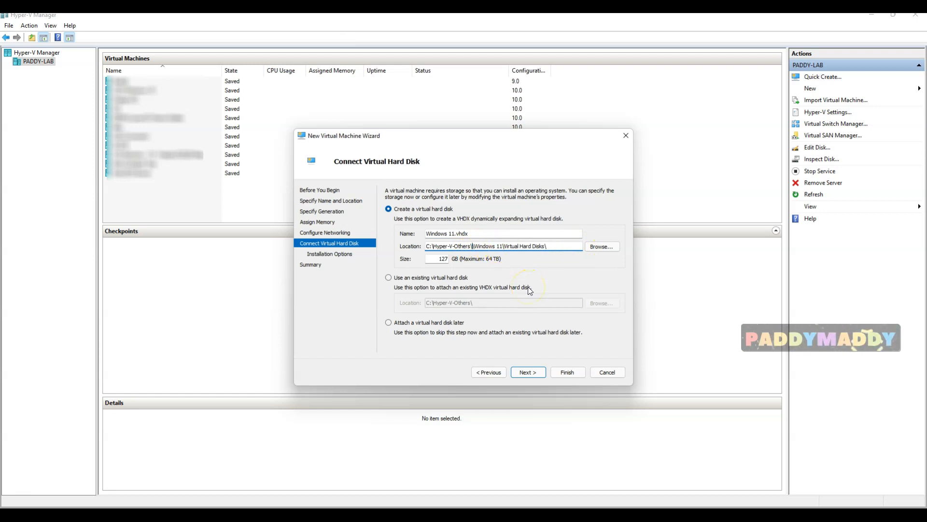
key("Delete")
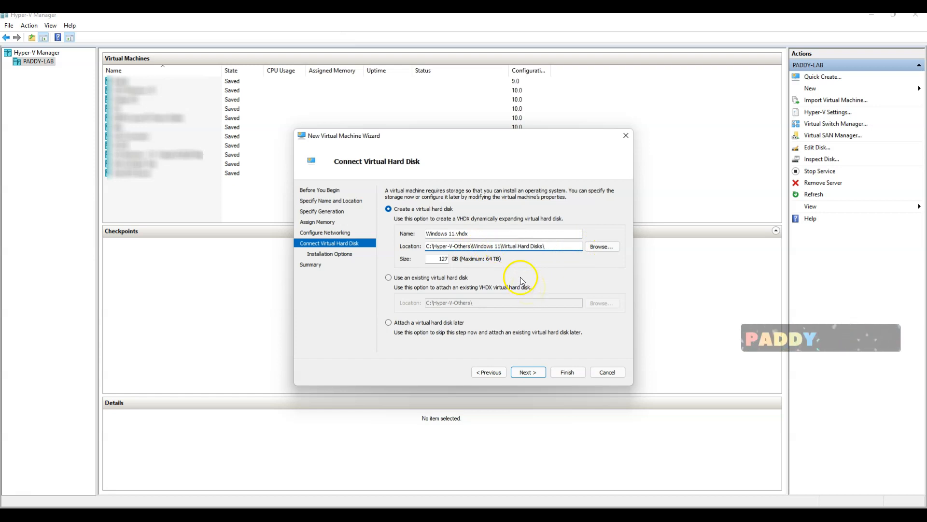
key("ctrl+z")
left_click(508, 246)
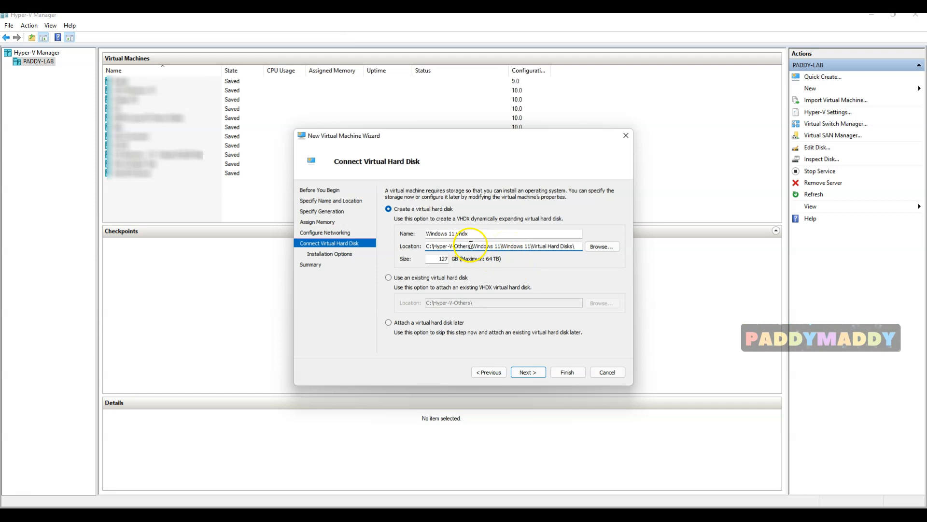
left_click_drag(473, 247, 580, 249)
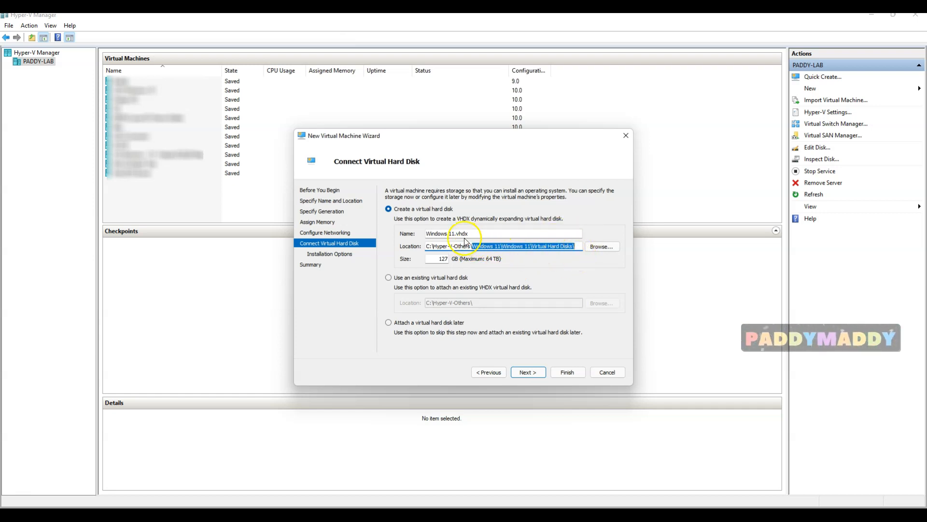
left_click_drag(454, 234, 469, 233)
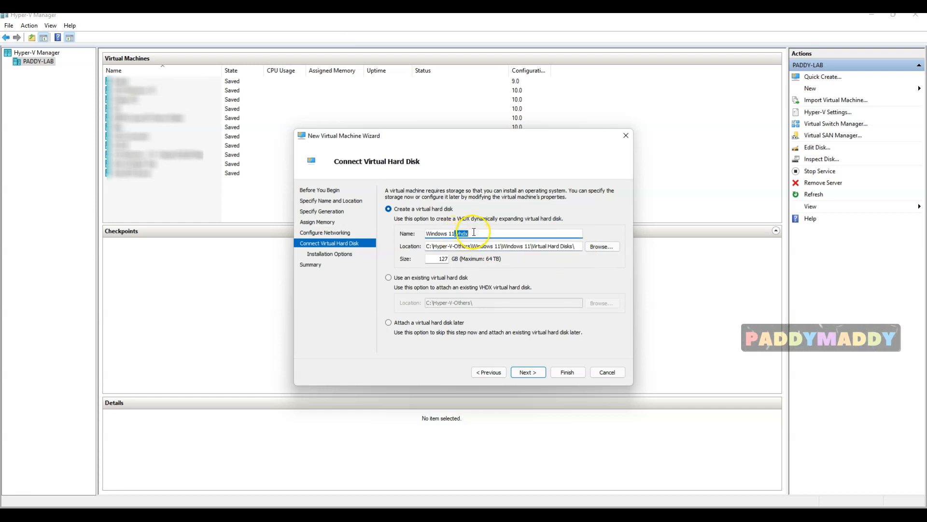
left_click(526, 373)
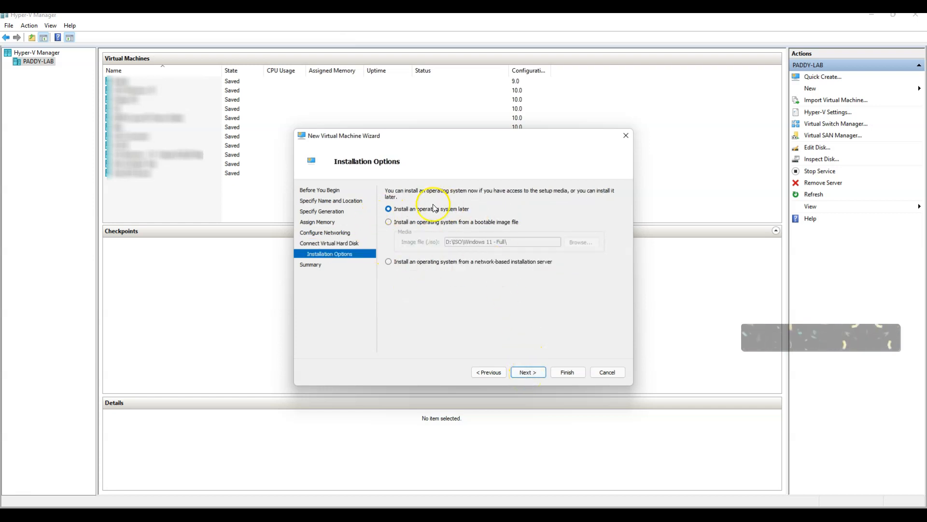
Choose to install from the Windows 11 ISO image file and finish creating the VM
left_click(414, 222)
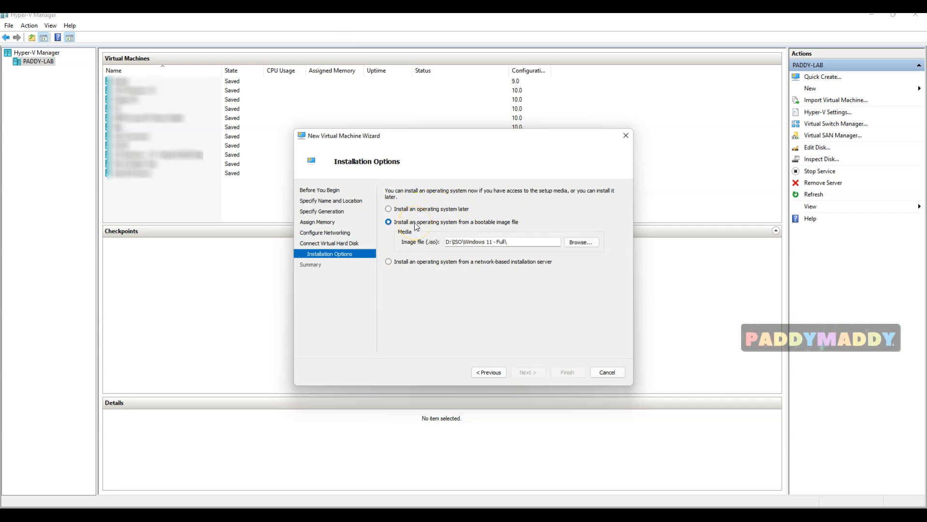
left_click(576, 242)
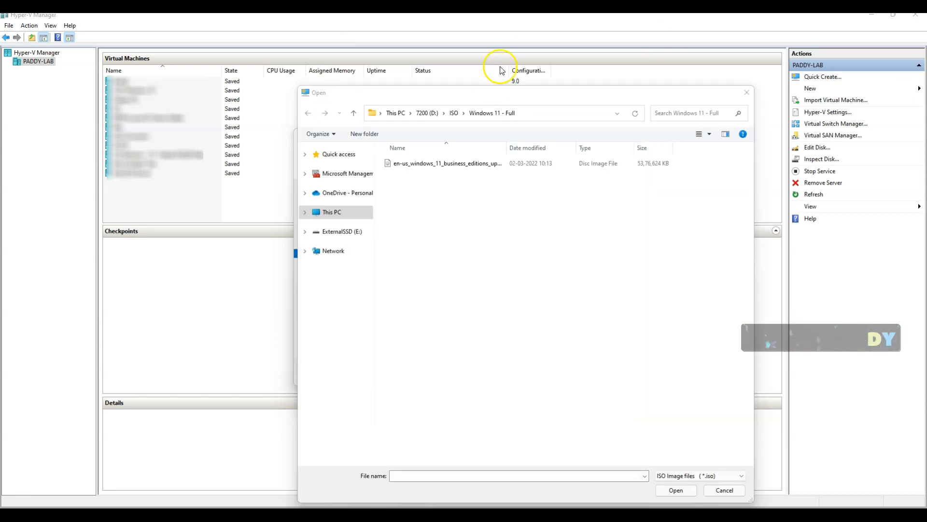
left_click(496, 242)
left_click_drag(499, 244, 615, 242)
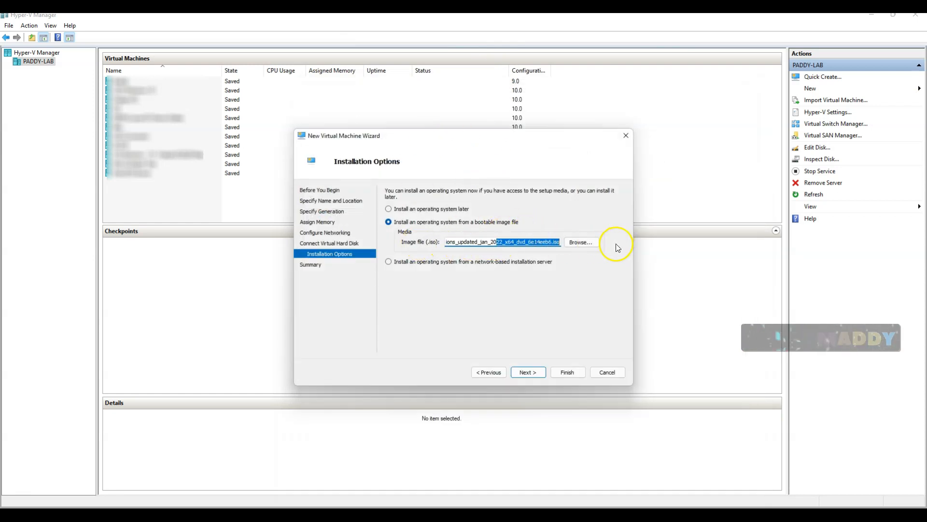
left_click(481, 241)
left_click_drag(481, 241, 438, 248)
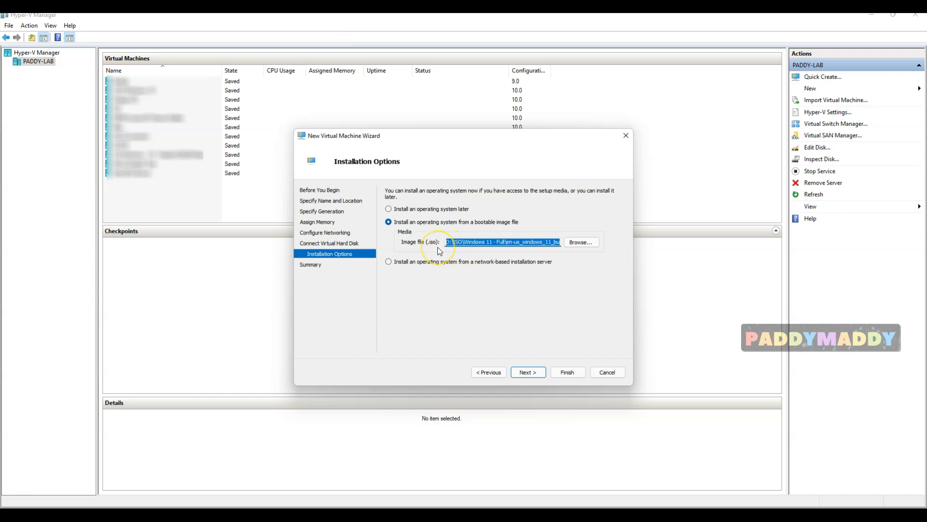
left_click(513, 243)
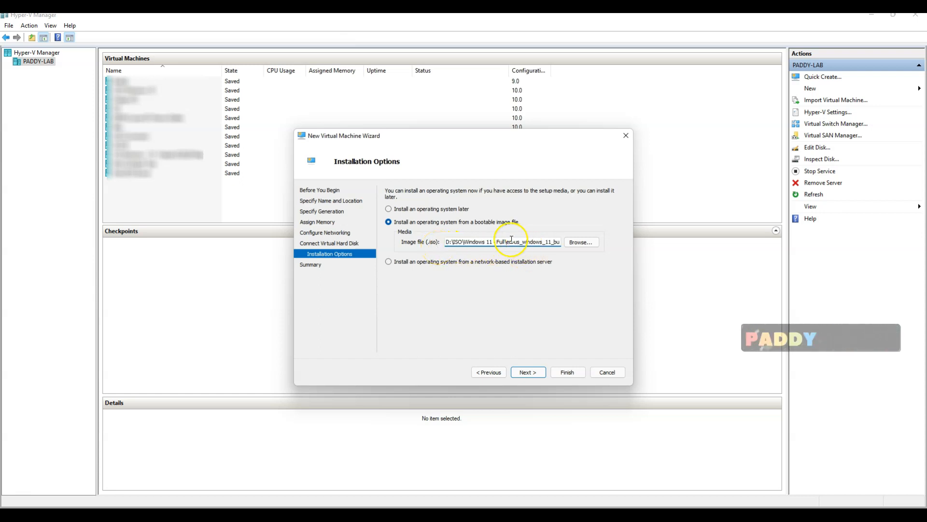
left_click_drag(508, 240, 616, 241)
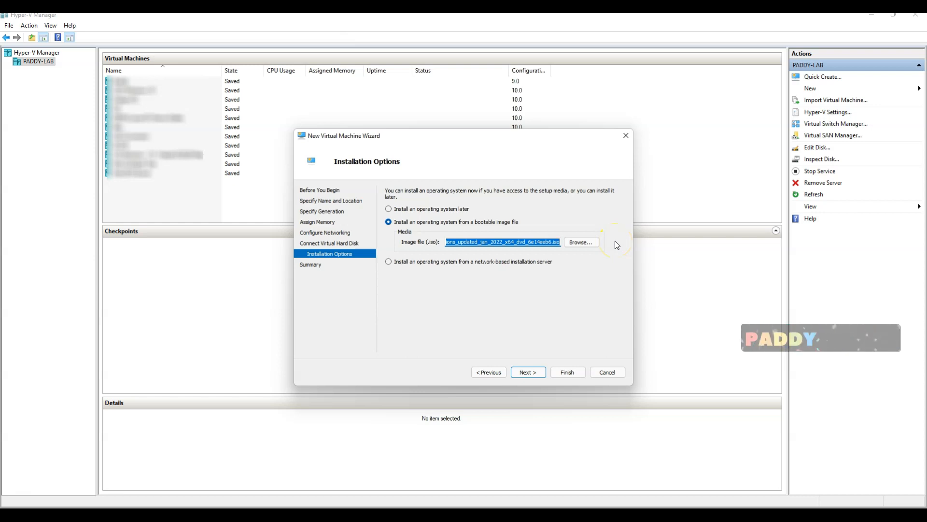
left_click(528, 373)
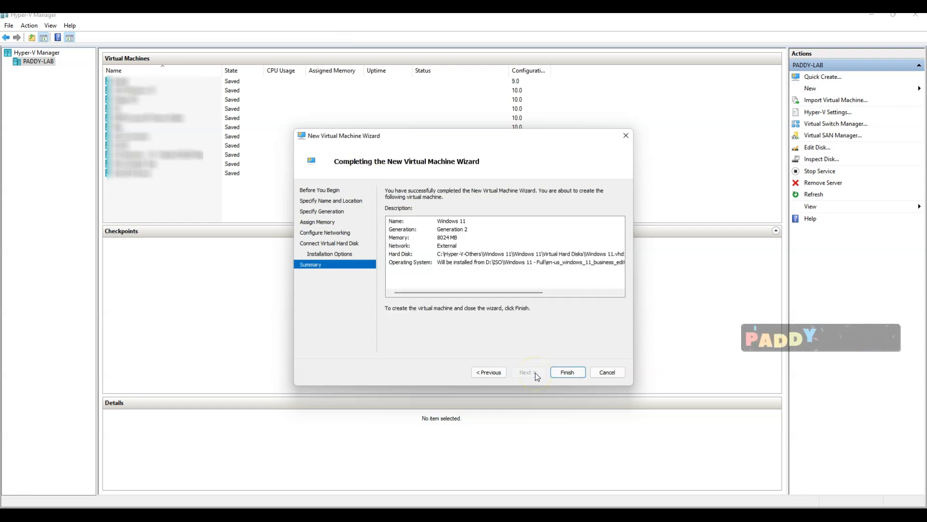
left_click(569, 376)
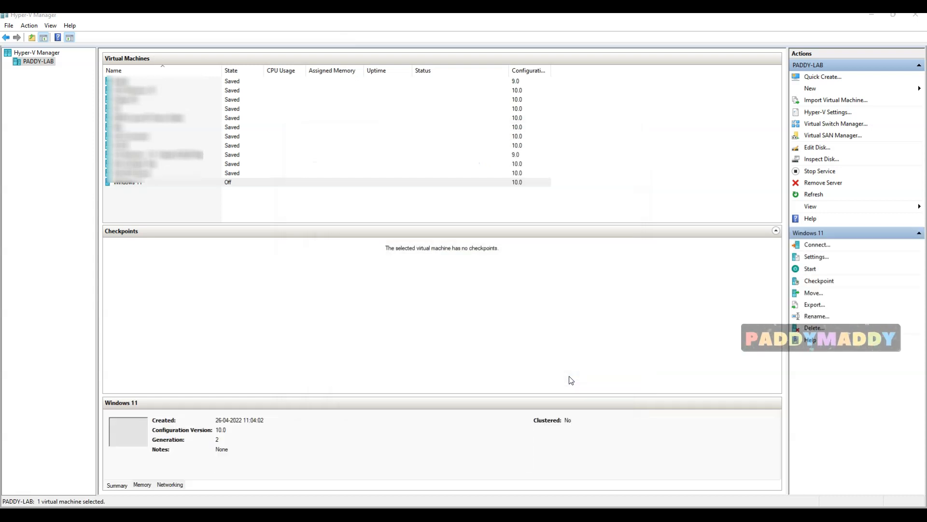
Open the Settings of the Windows 11 virtual machine
left_click(236, 352)
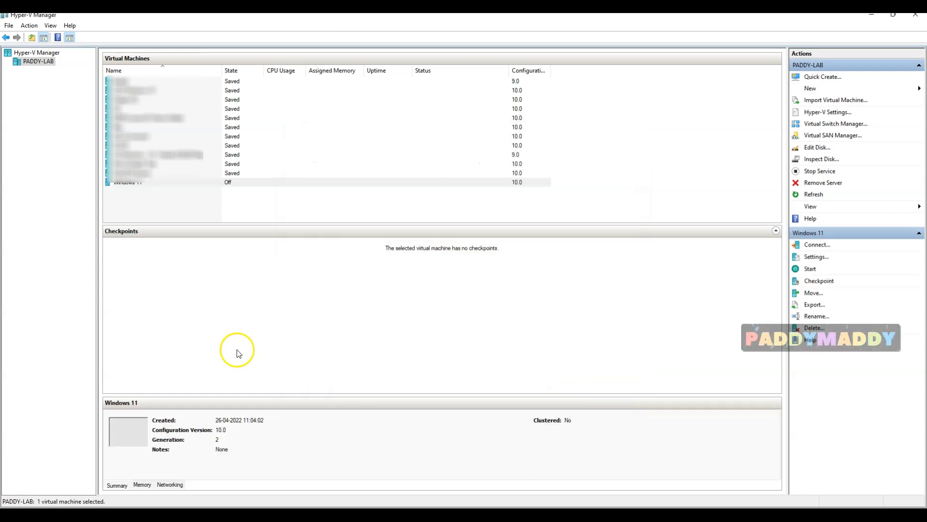
right_click(139, 186)
left_click(158, 209)
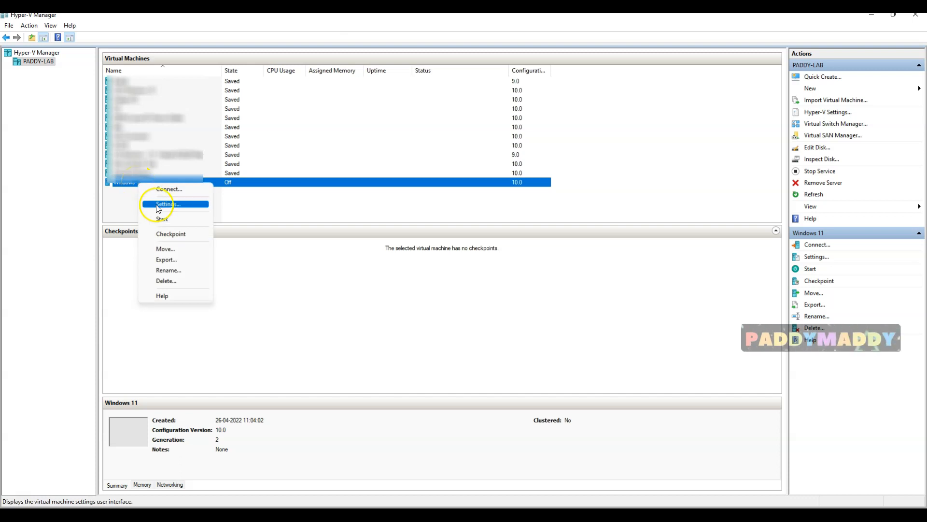
left_click(158, 205)
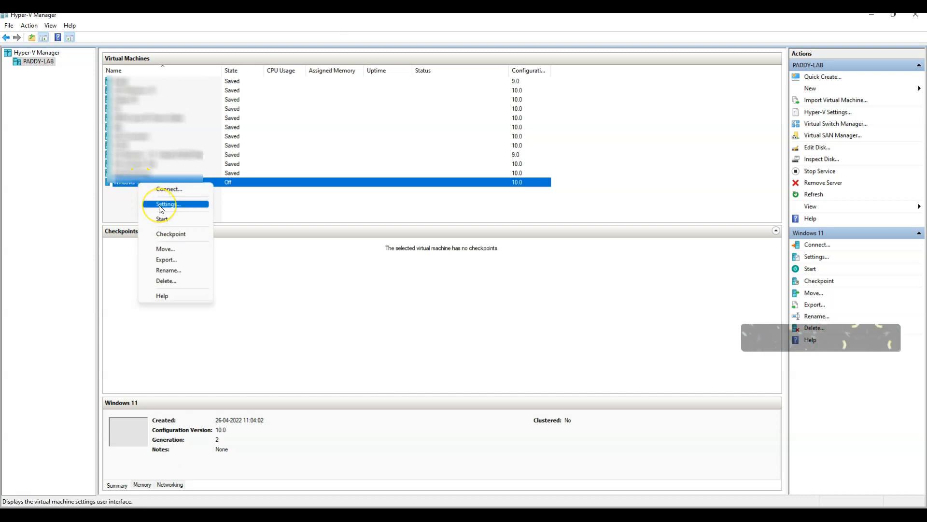
left_click(160, 207)
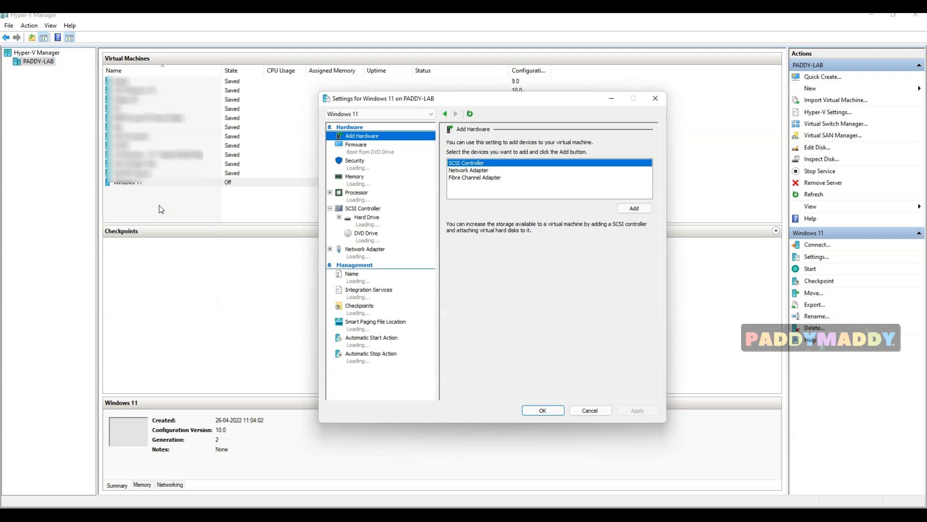
Enable and apply the Trusted Platform Module, keeping the Microsoft Windows secure boot template
left_click(360, 164)
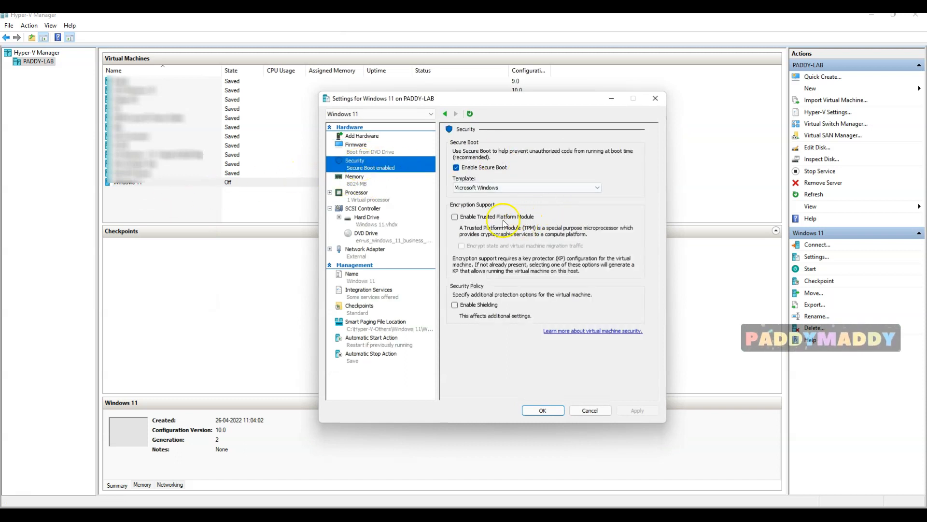
left_click(455, 217)
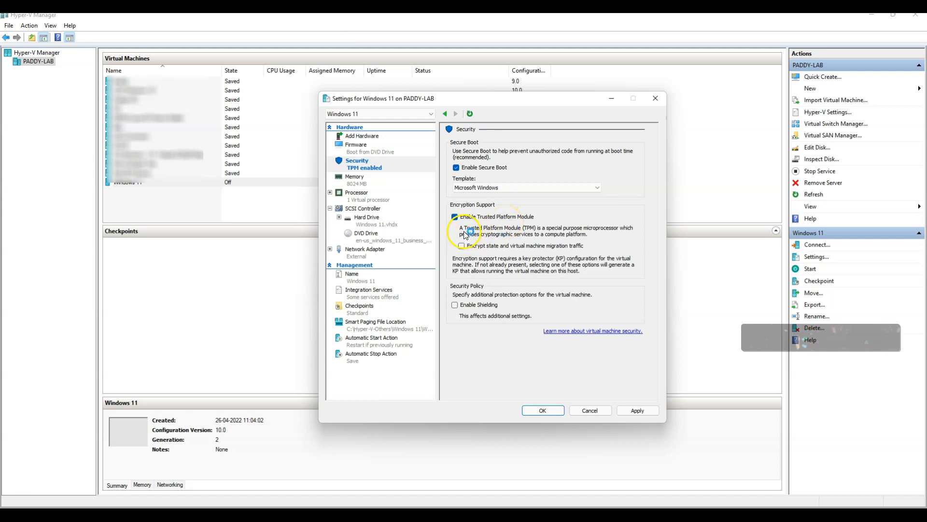
left_click(629, 410)
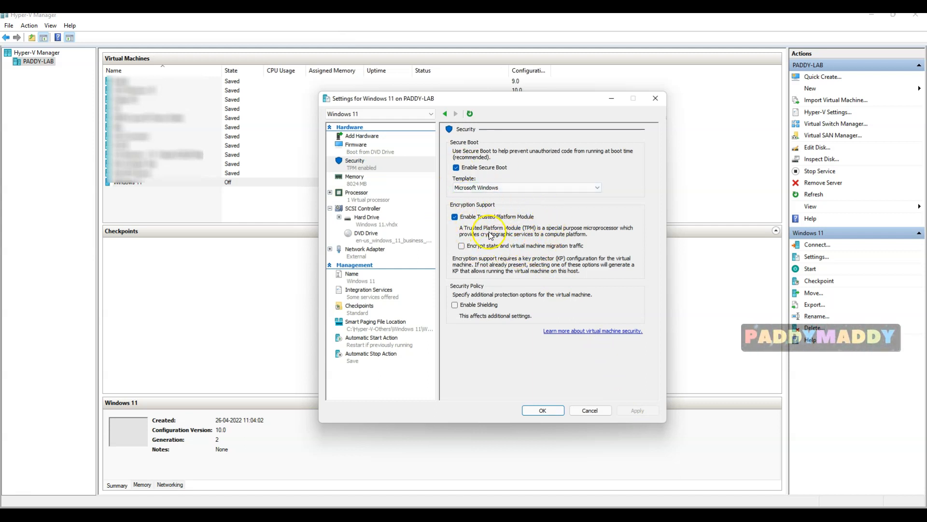
left_click(599, 187)
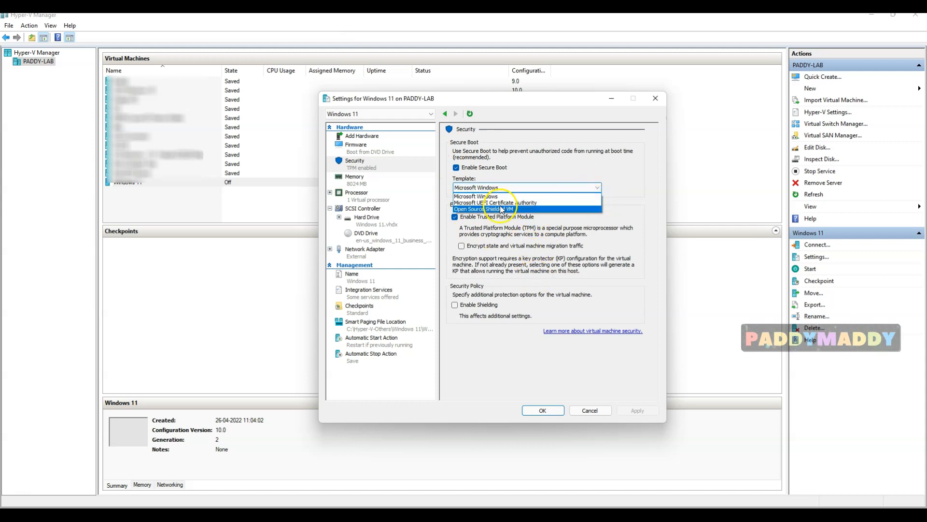
left_click(616, 164)
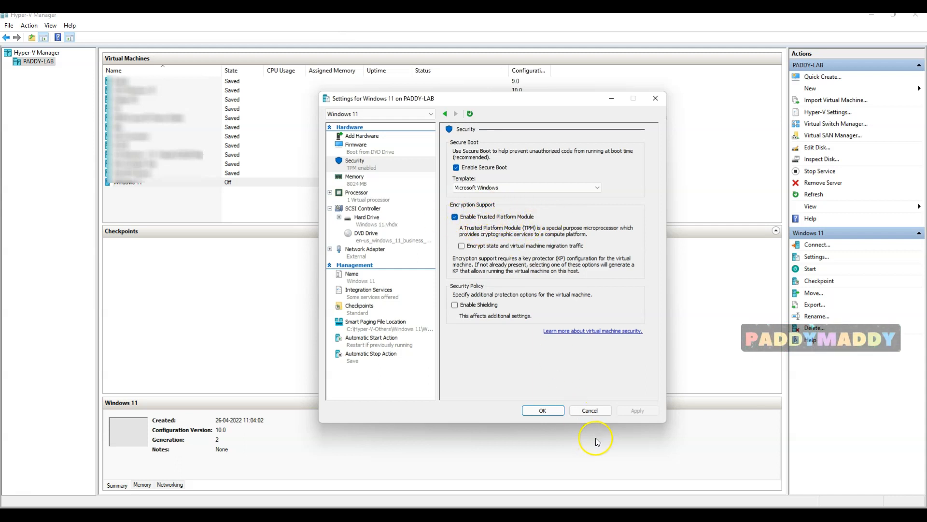
Set 3 virtual processors and review the memory, hard drive and DVD drive ISO settings
left_click(370, 196)
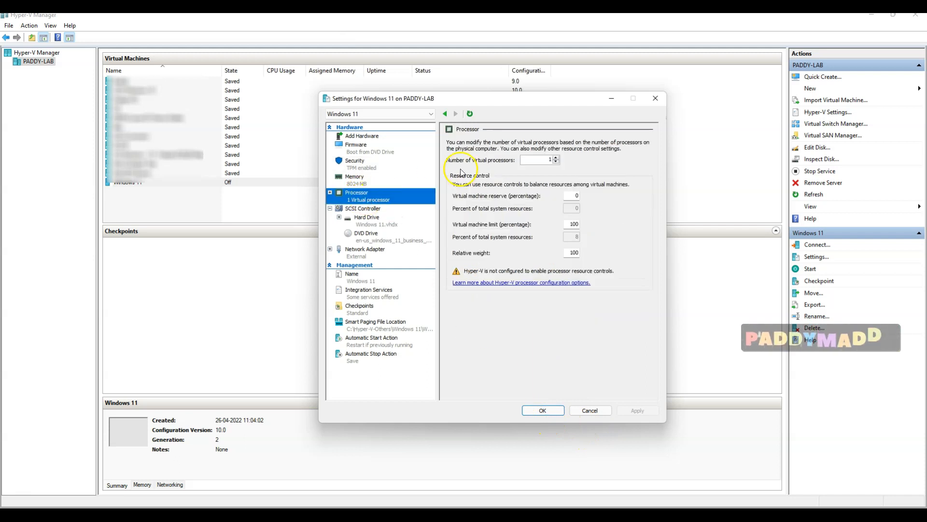
left_click(556, 158)
left_click(556, 157)
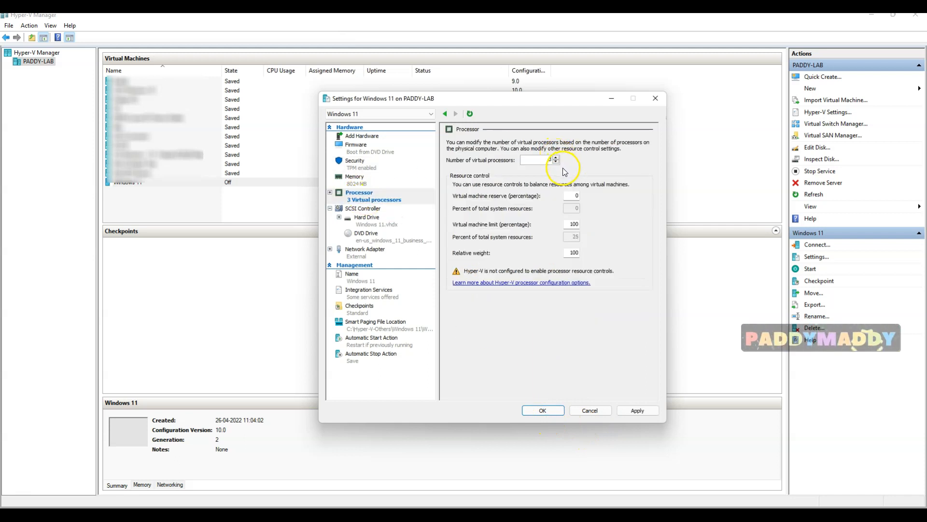
left_click(364, 179)
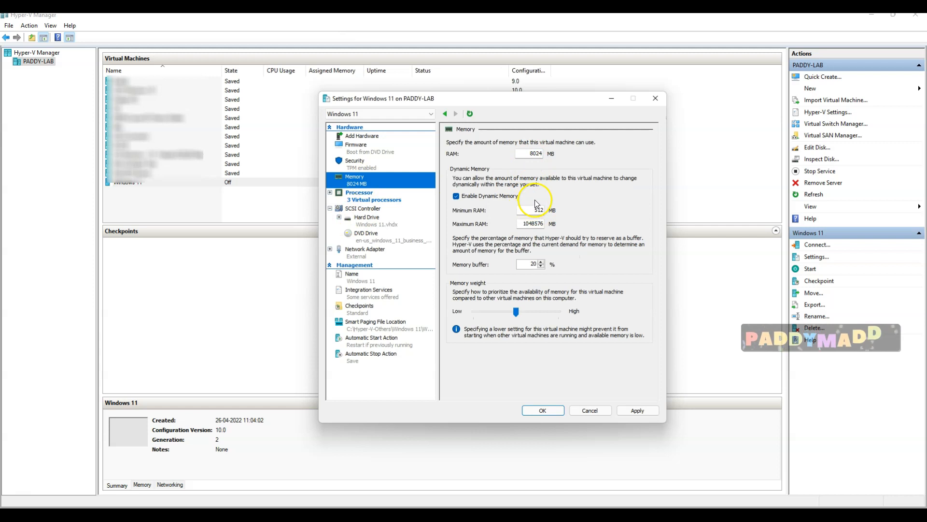
left_click(379, 225)
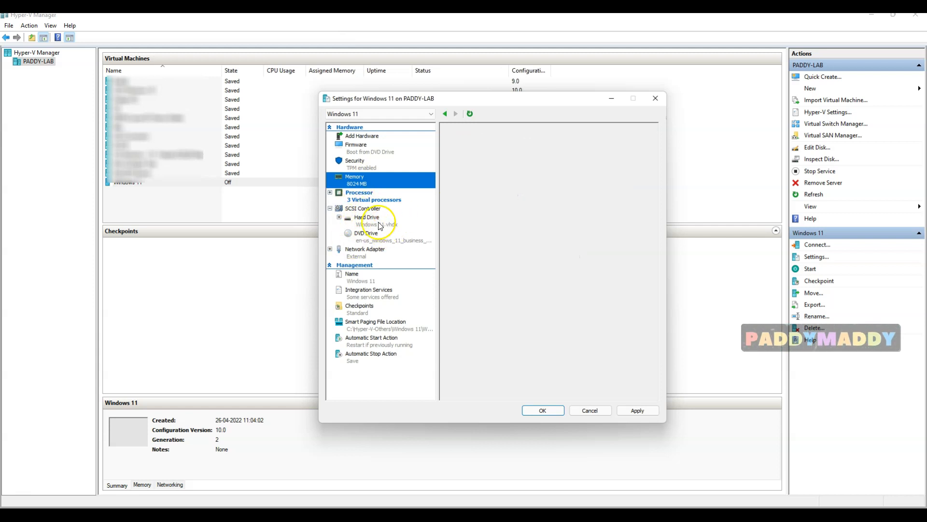
left_click(369, 235)
left_click_drag(613, 214, 694, 219)
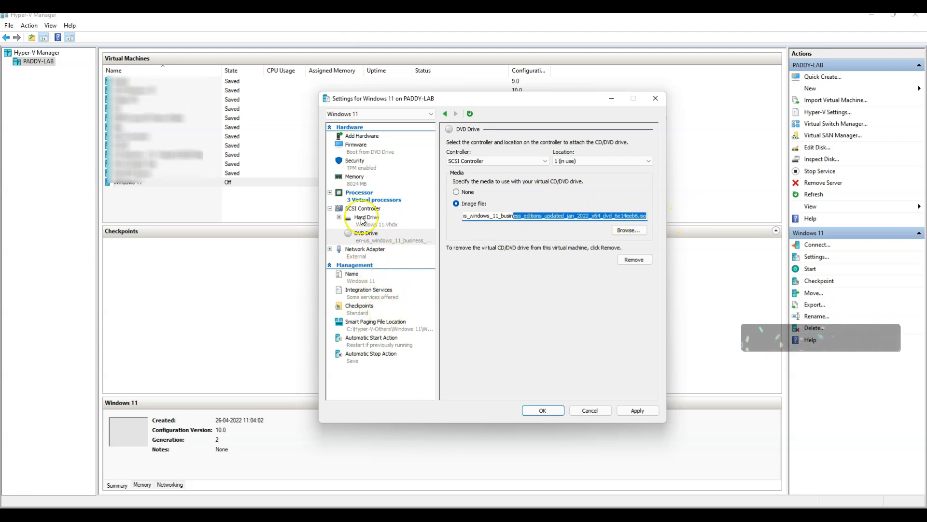
Check the network adapter and security pages, then apply and close Settings
left_click(372, 261)
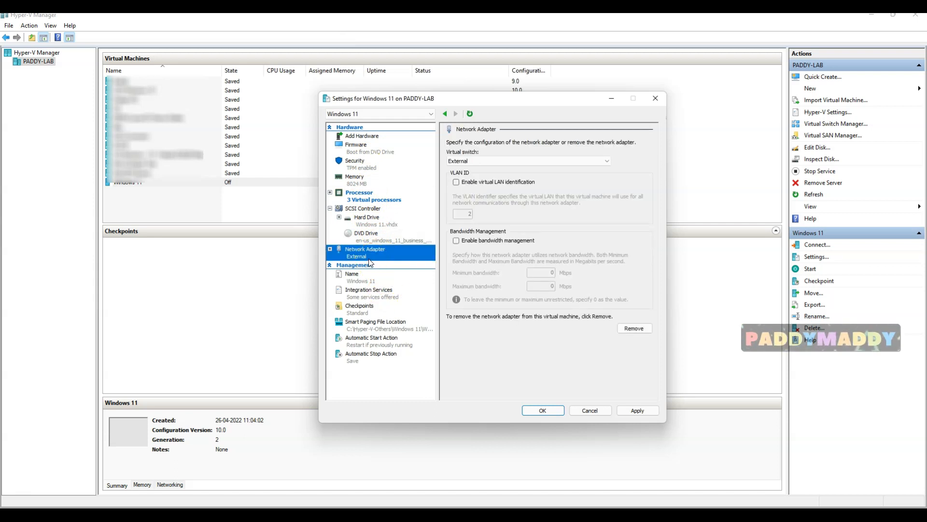
left_click(356, 164)
left_click(372, 202)
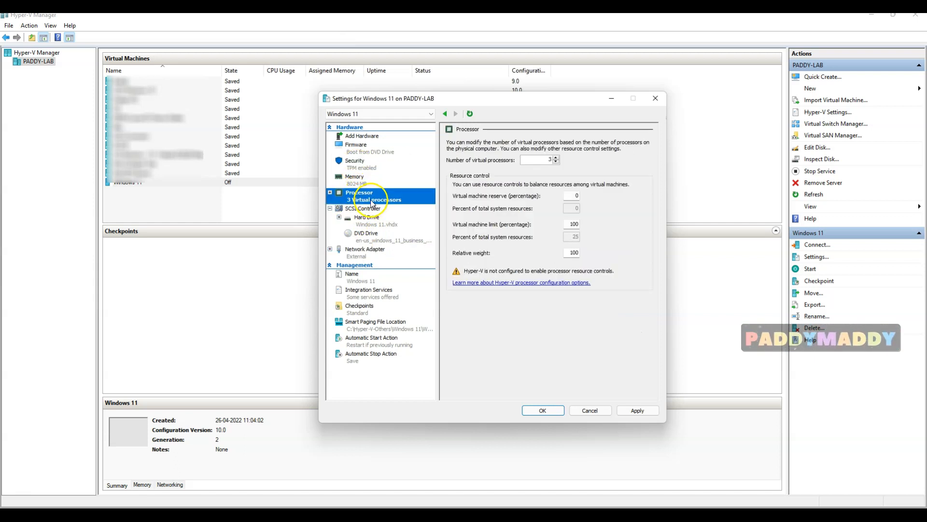
left_click(638, 410)
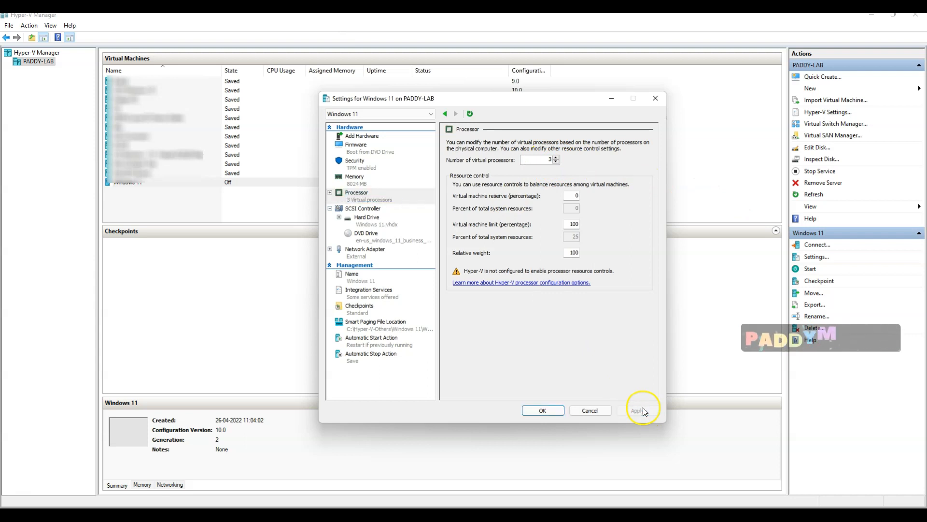
left_click(540, 411)
Connect to the Windows 11 VM, start it and boot from the DVD image
right_click(151, 182)
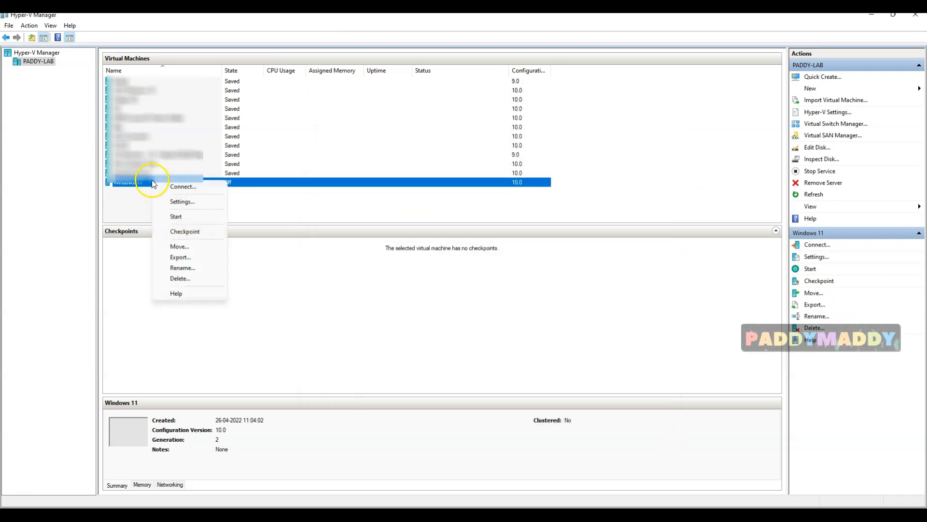
left_click(170, 189)
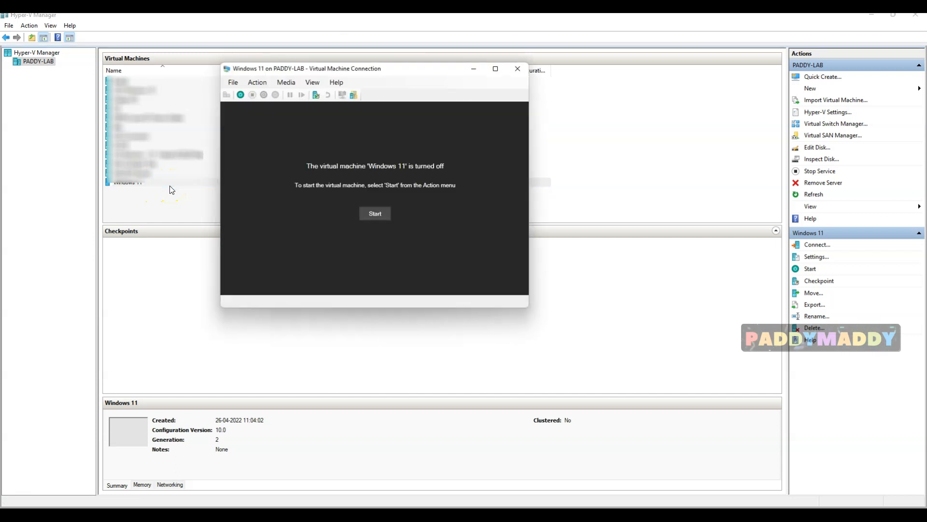
left_click(376, 211)
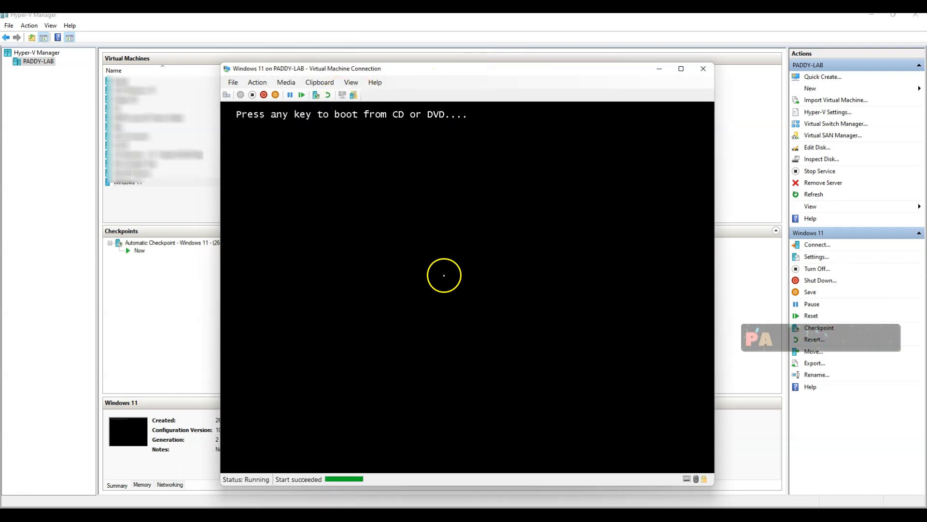
key("Return")
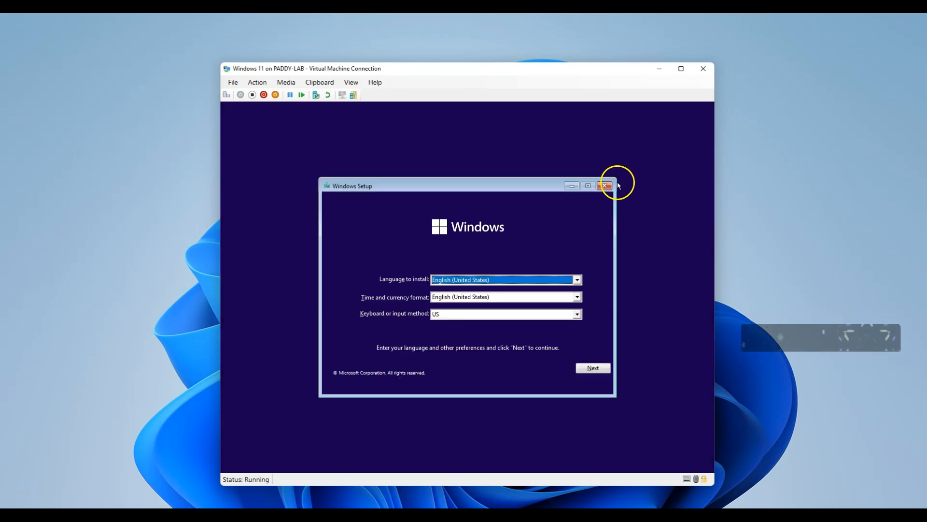
Keep English (United States) for install language and time format, with the US keyboard
left_click_drag(447, 186, 438, 161)
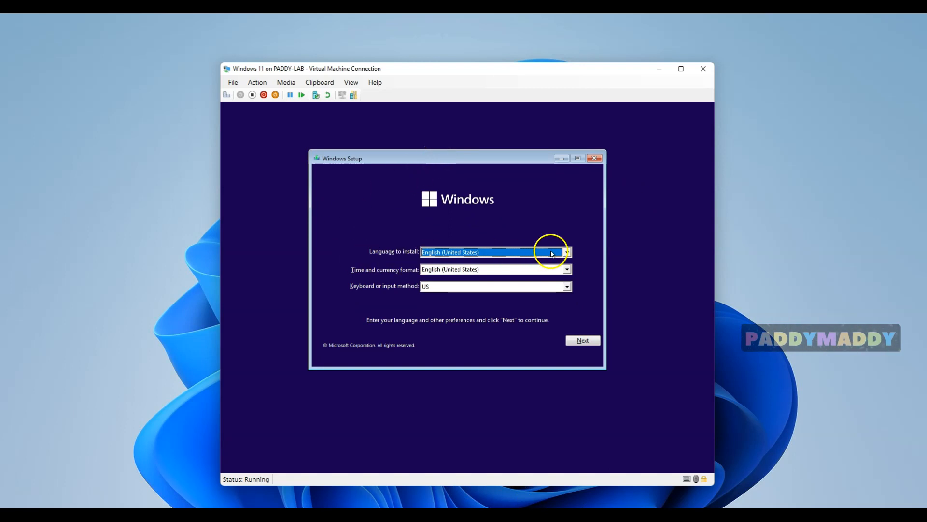
left_click(567, 252)
left_click(568, 252)
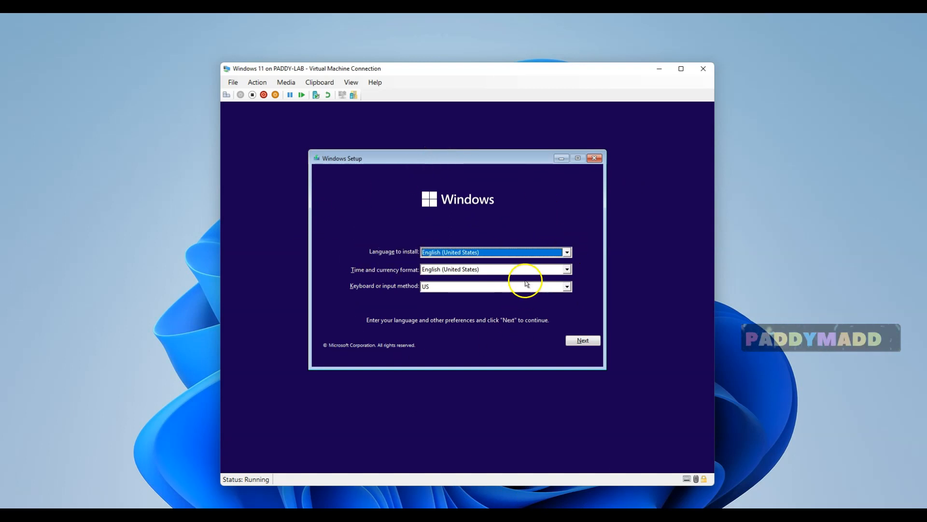
left_click(567, 269)
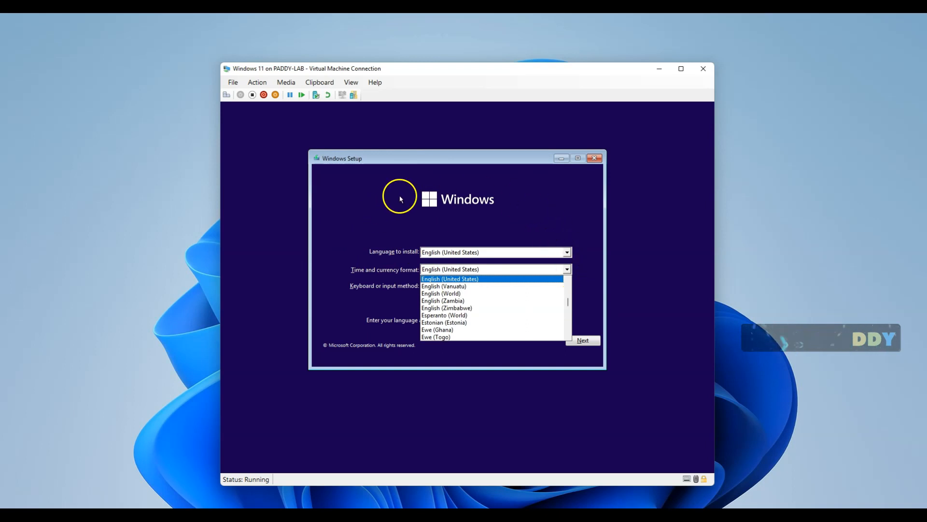
left_click(584, 294)
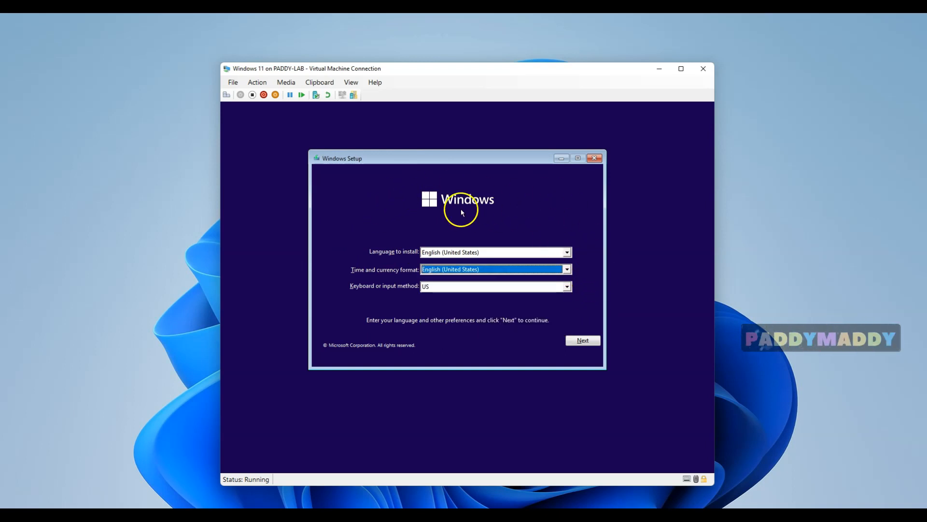
left_click(583, 340)
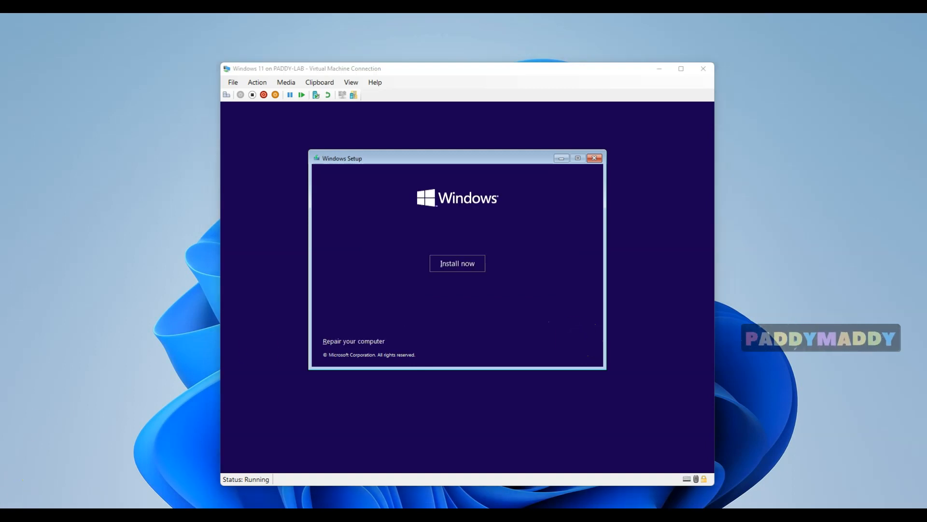
Start the Windows 11 installation with Install now
left_click(461, 264)
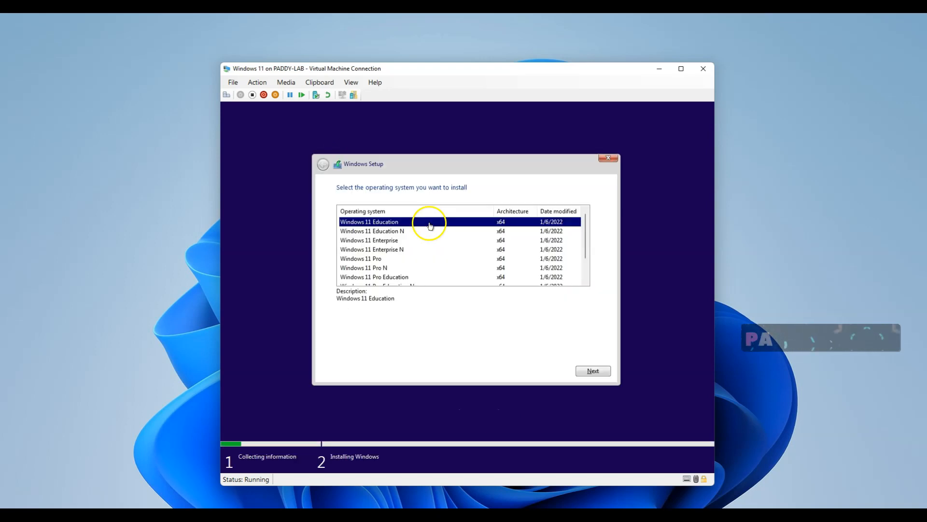
mouse_move(584, 228)
left_mouse_down()
mouse_move(586, 273)
mouse_move(579, 231)
left_mouse_up()
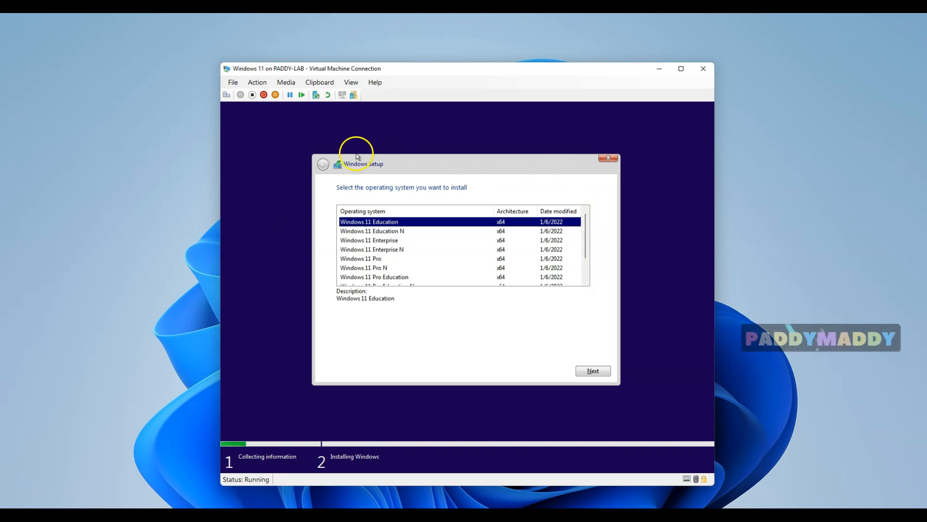
mouse_move(586, 231)
left_mouse_down()
mouse_move(587, 268)
mouse_move(581, 219)
left_mouse_up()
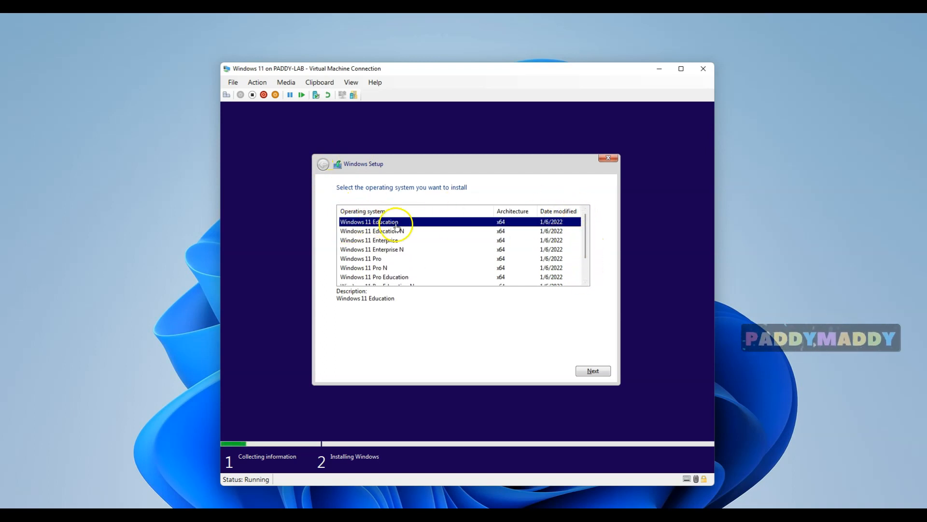
Browse the Windows 11 editions list and pick Windows 11 Enterprise
left_click(408, 240)
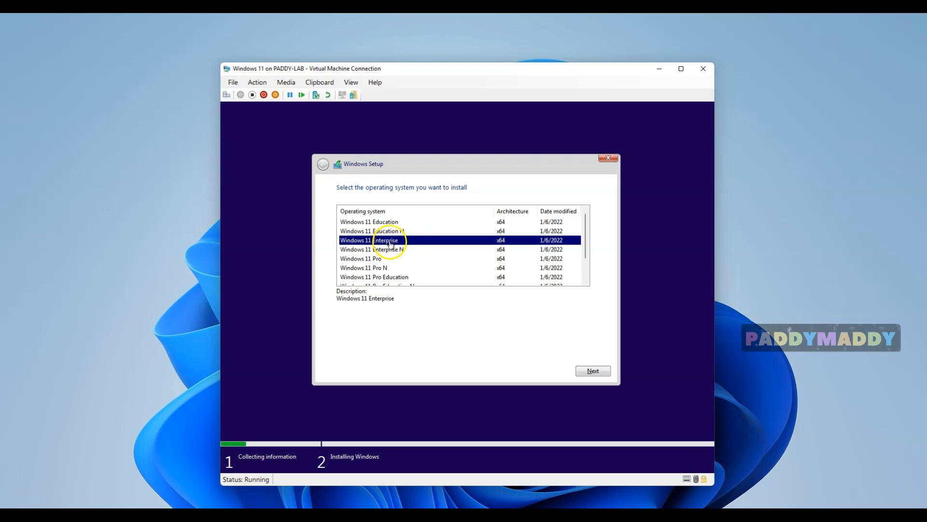
left_click(393, 260)
scroll(392, 264, "down", 1)
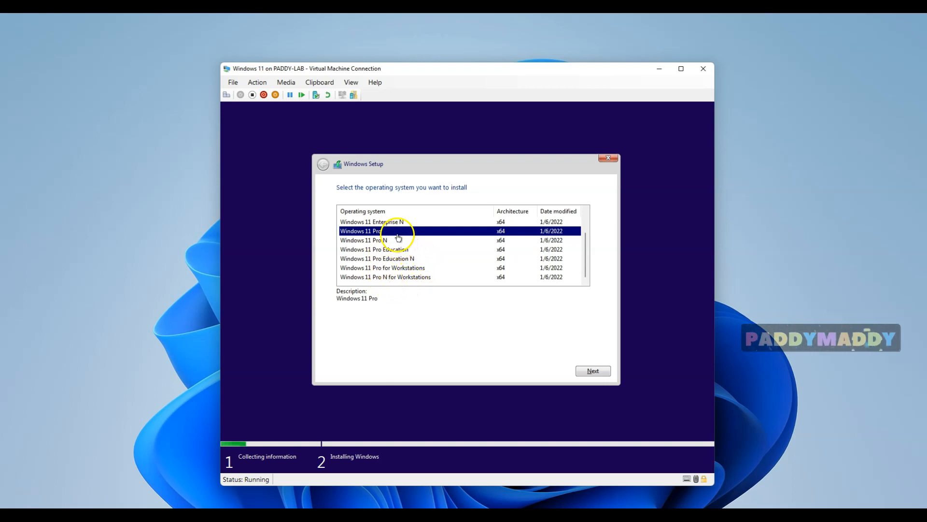
scroll(435, 261, "up", 1)
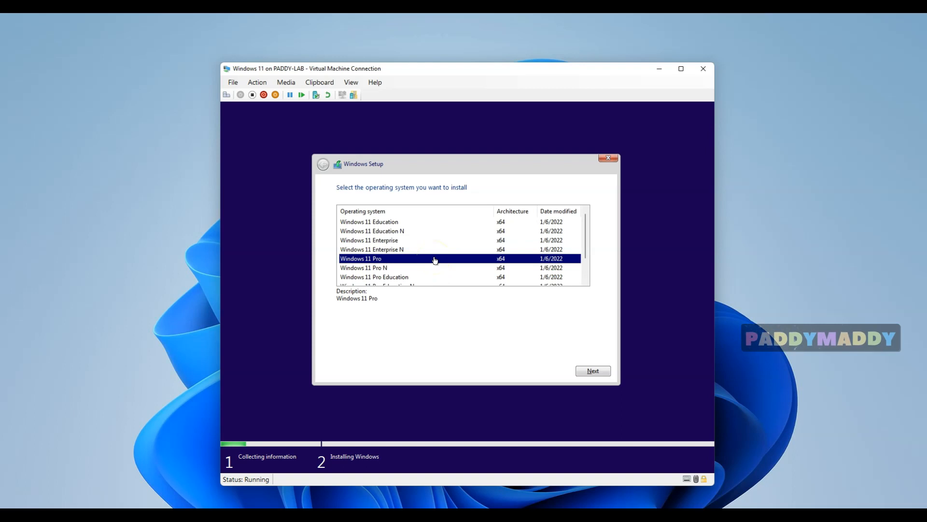
left_click(578, 241)
left_click(855, 240)
left_click(586, 224)
mouse_move(585, 241)
left_mouse_down()
mouse_move(590, 266)
mouse_move(590, 238)
left_mouse_up()
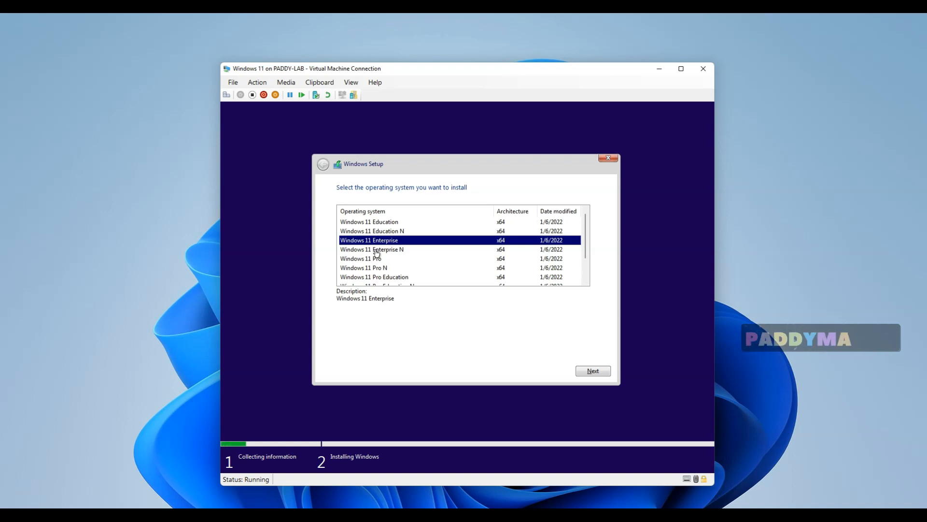
Switch the edition to Windows 11 Pro and accept the Microsoft Software License Terms
left_click(382, 241)
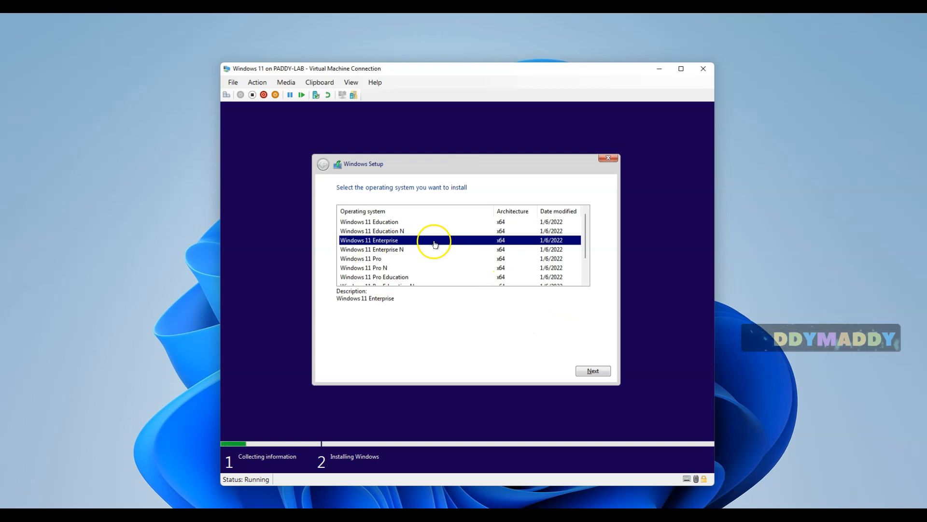
scroll(585, 244, "down", 1)
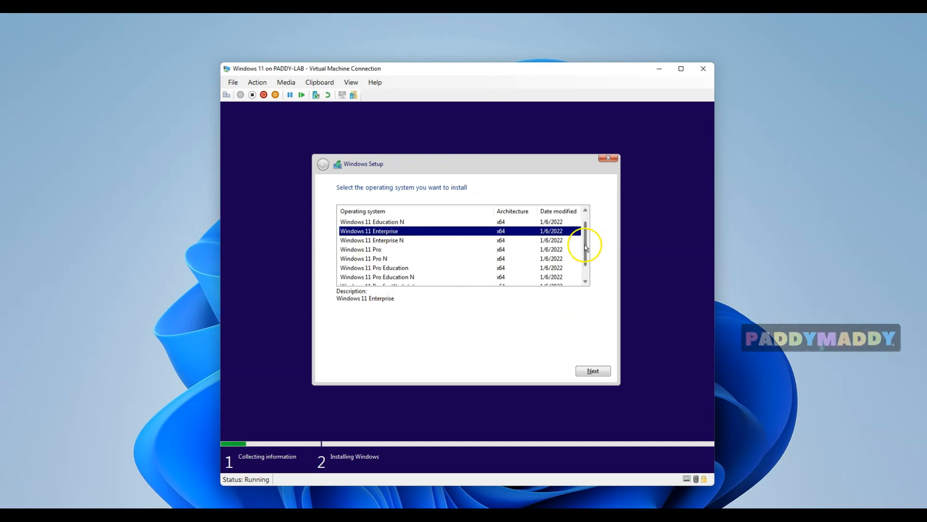
left_click(359, 249)
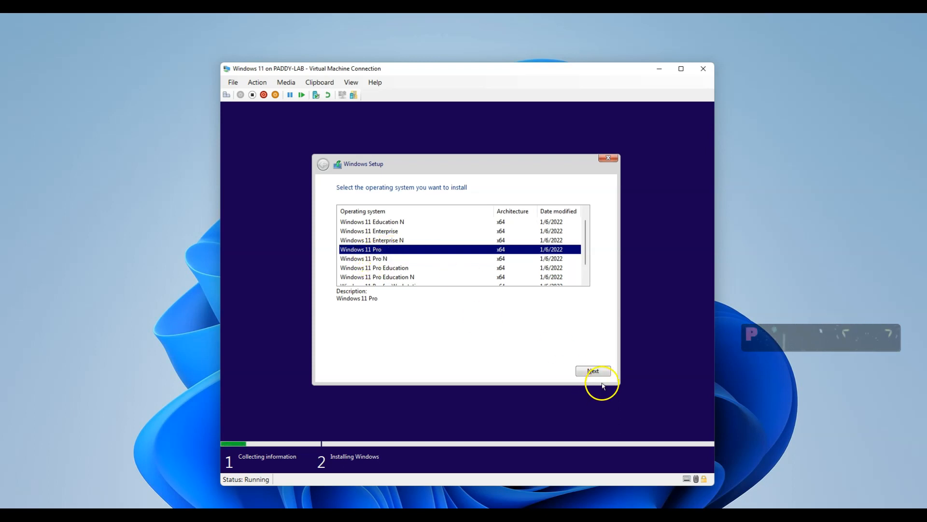
left_click(593, 371)
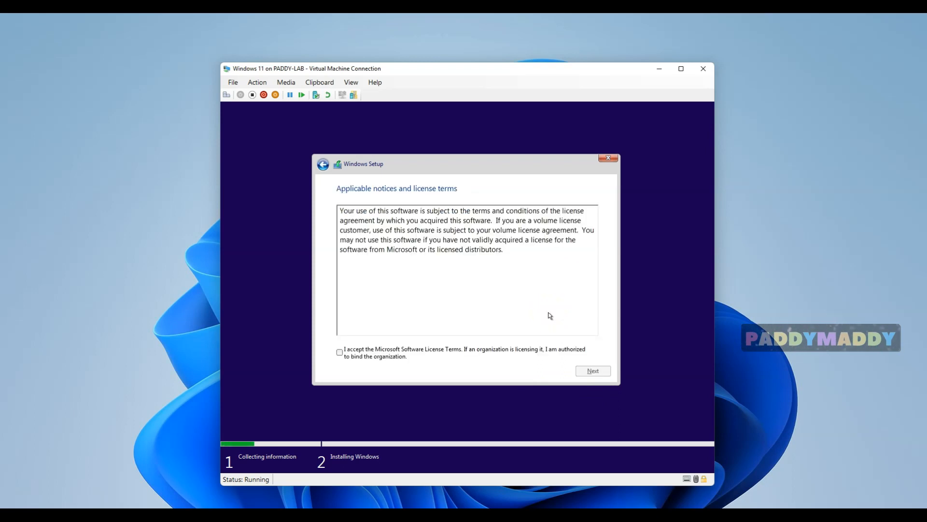
left_click(360, 357)
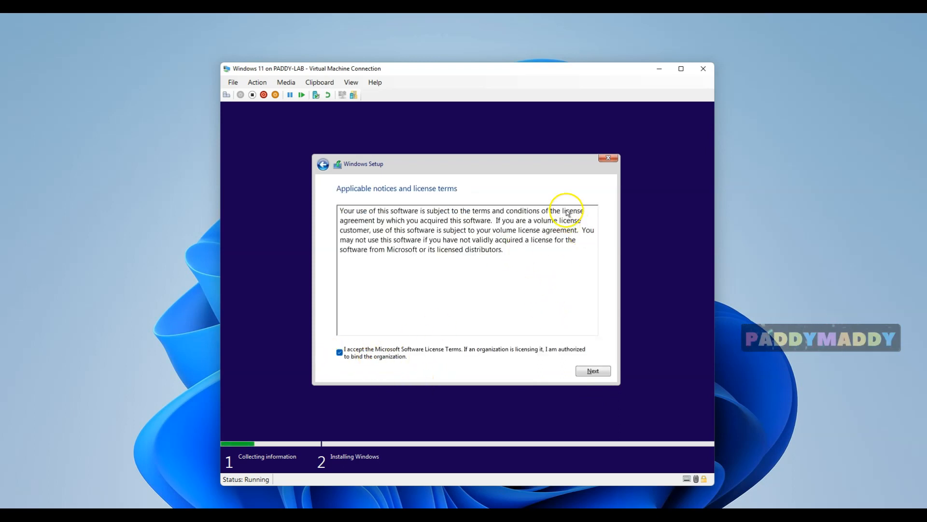
left_click(592, 370)
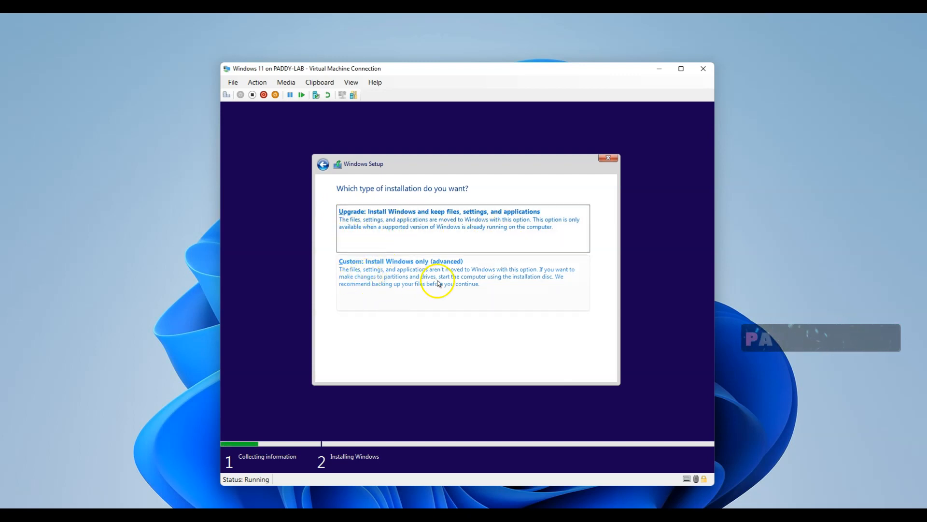
Choose Custom install and install Windows onto Drive 0's 127.0 GB unallocated space
left_click(373, 284)
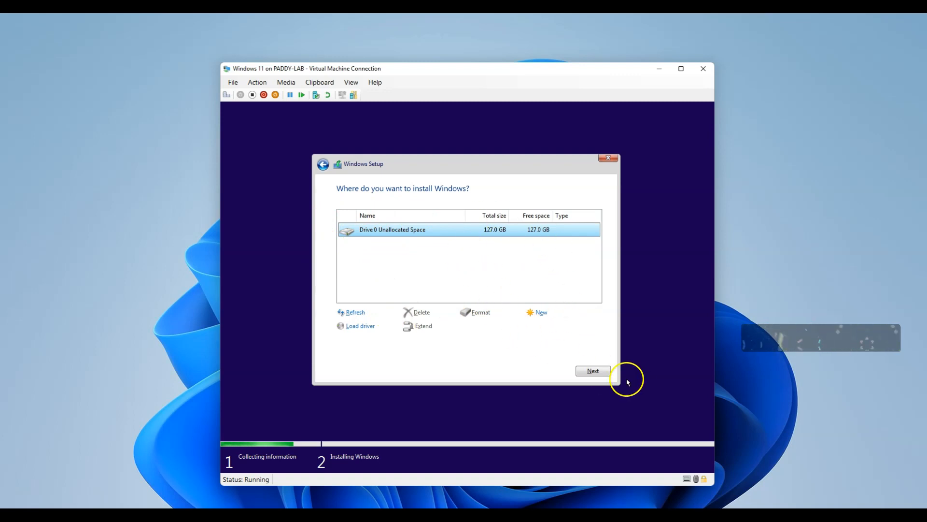
left_click(599, 370)
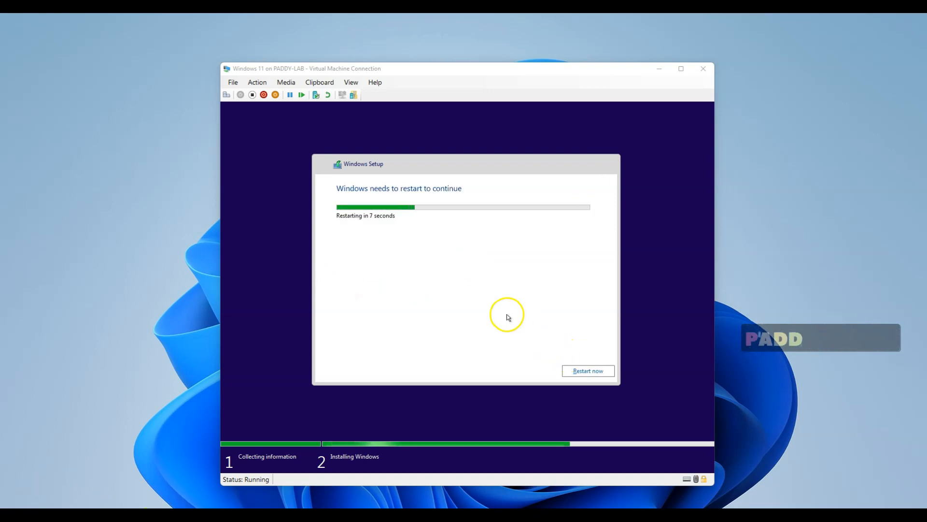
Restart the virtual machine now to enter Windows first-run setup
left_click(589, 371)
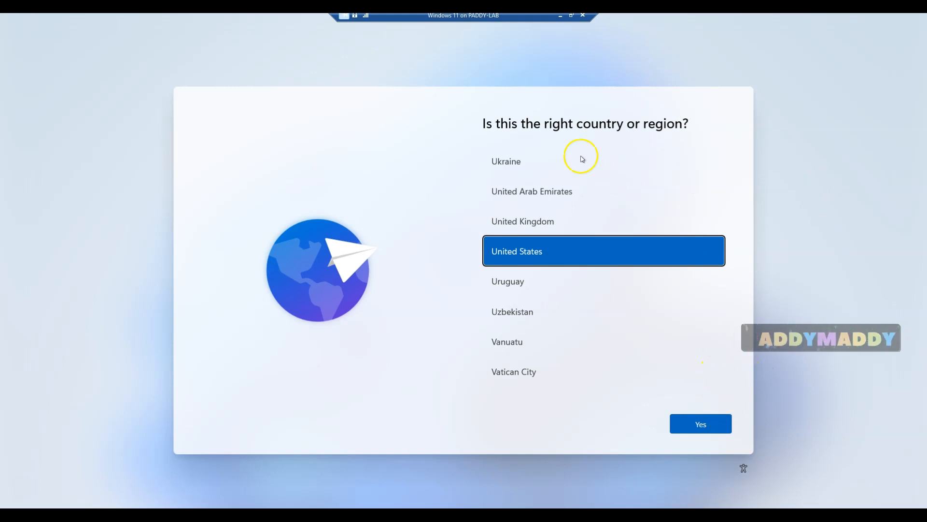
Accept United States region and US keyboard, skipping a second keyboard layout
left_click(700, 425)
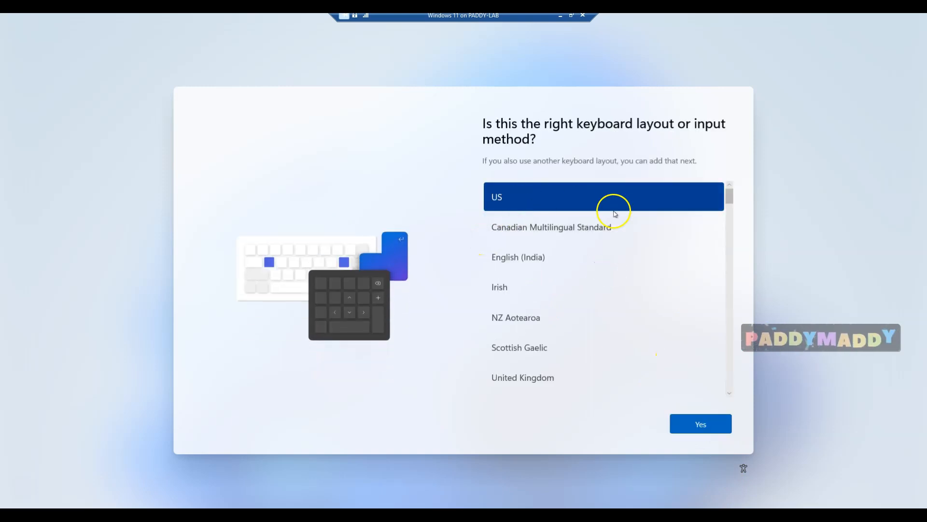
left_click(700, 425)
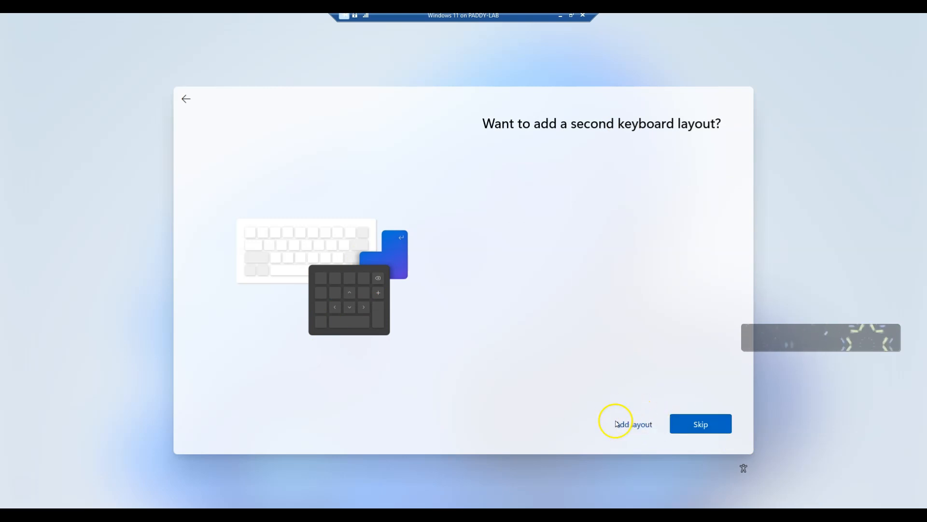
left_click(704, 426)
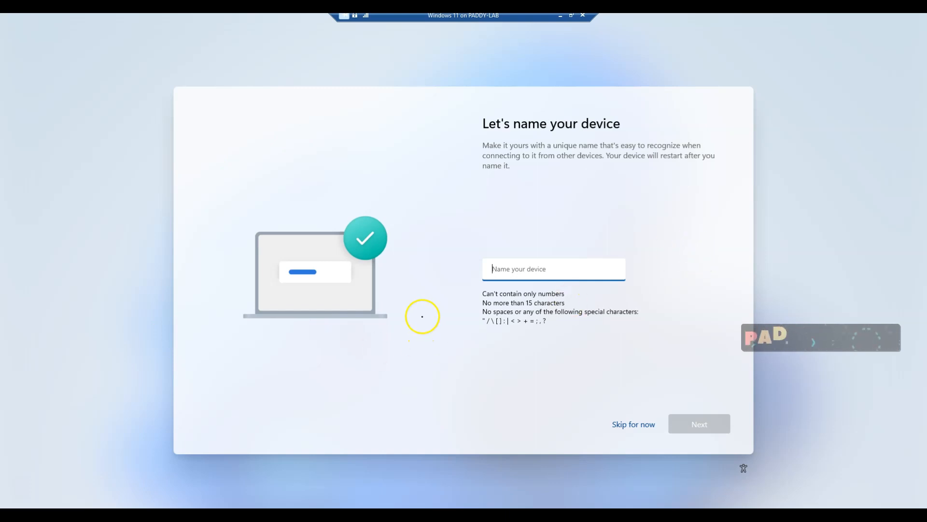
Enter a name for the device in the Name your device box and continue
left_click(527, 255)
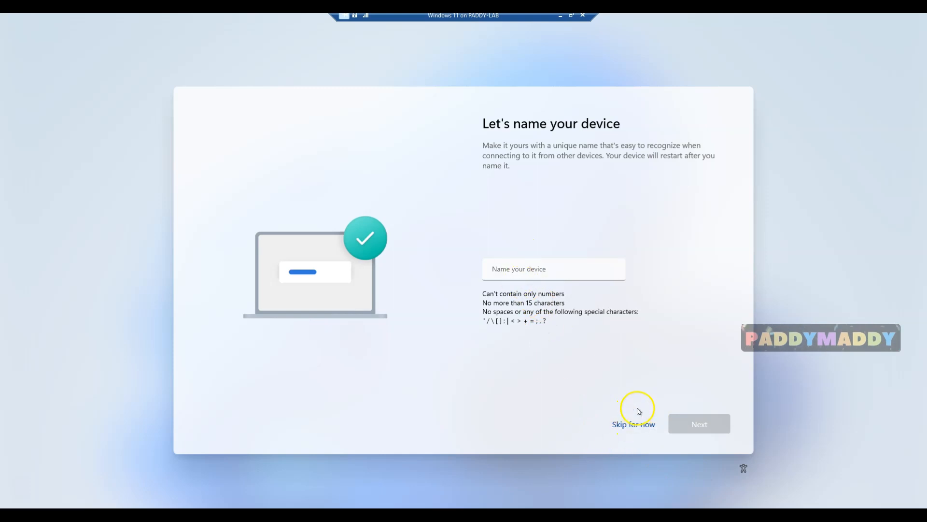
left_click(527, 274)
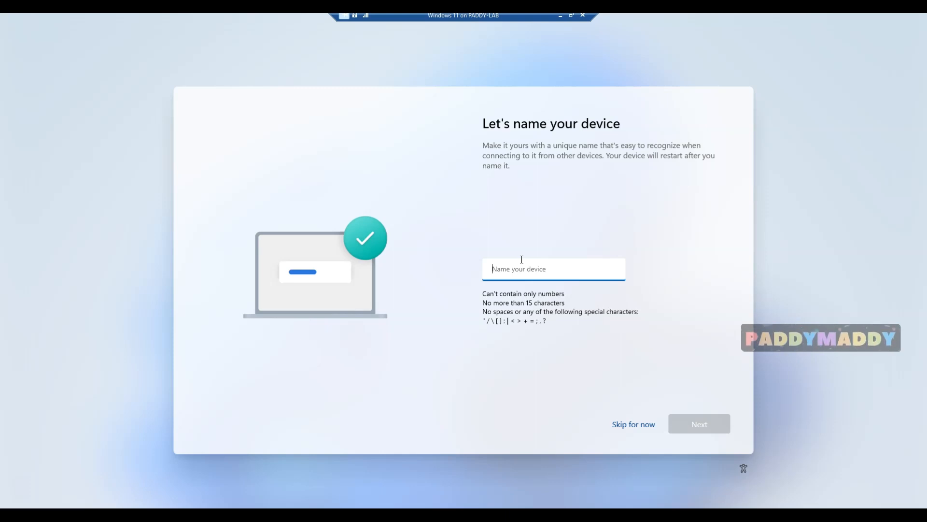
type("Paddy")
left_click(586, 279)
left_click(580, 275)
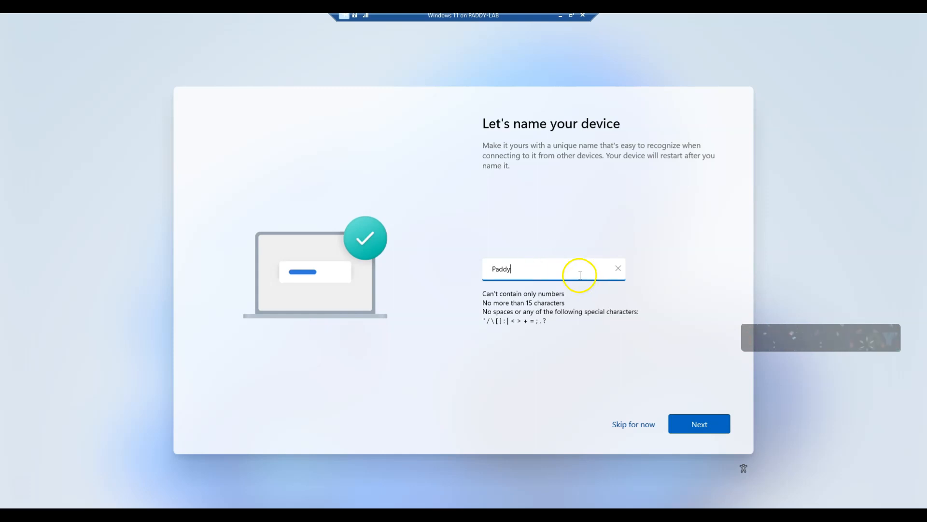
left_click(698, 425)
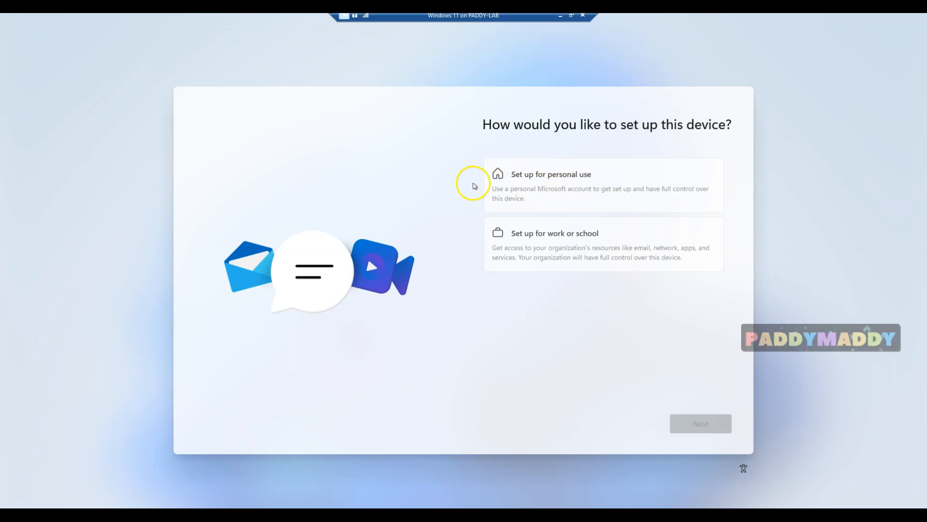
Select 'Set up for personal use' and proceed to the Microsoft account page
left_click(599, 178)
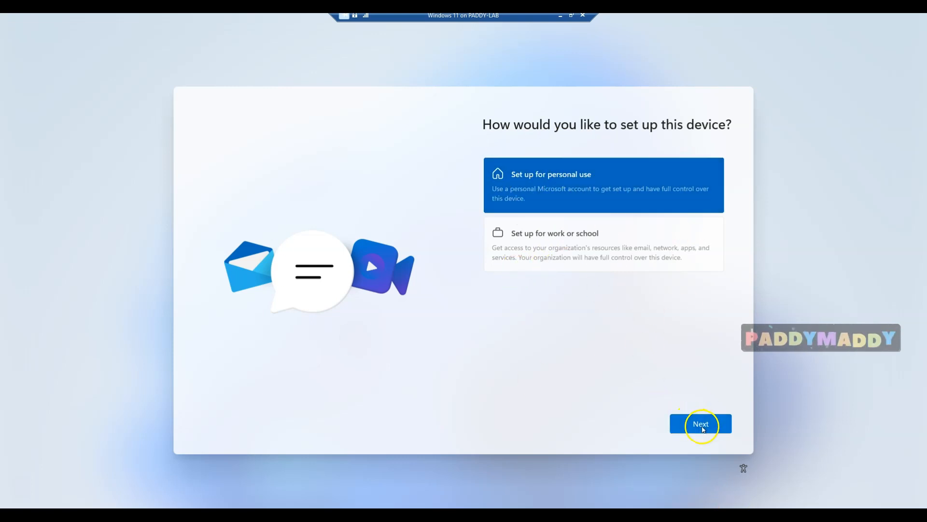
left_click(700, 423)
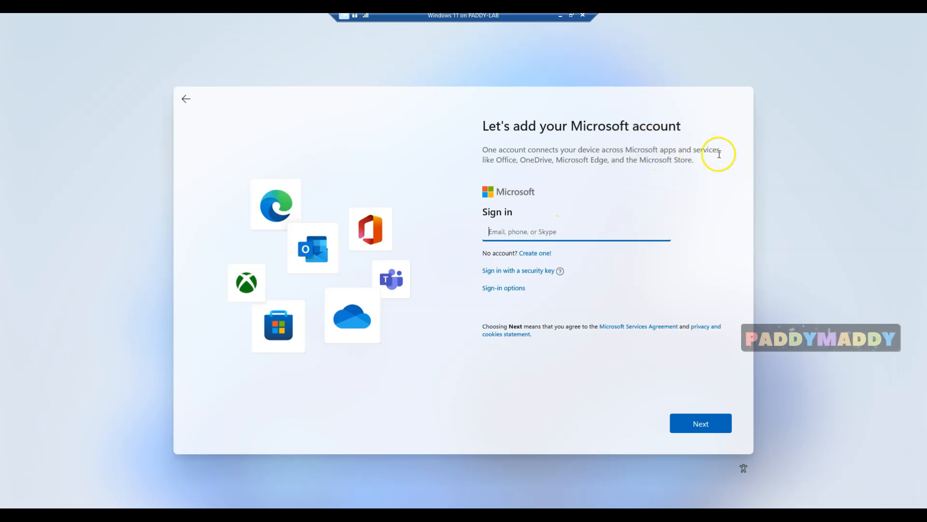
Enter the Microsoft account e-mail address and submit it, getting the nonexistent-account error
left_click(495, 156)
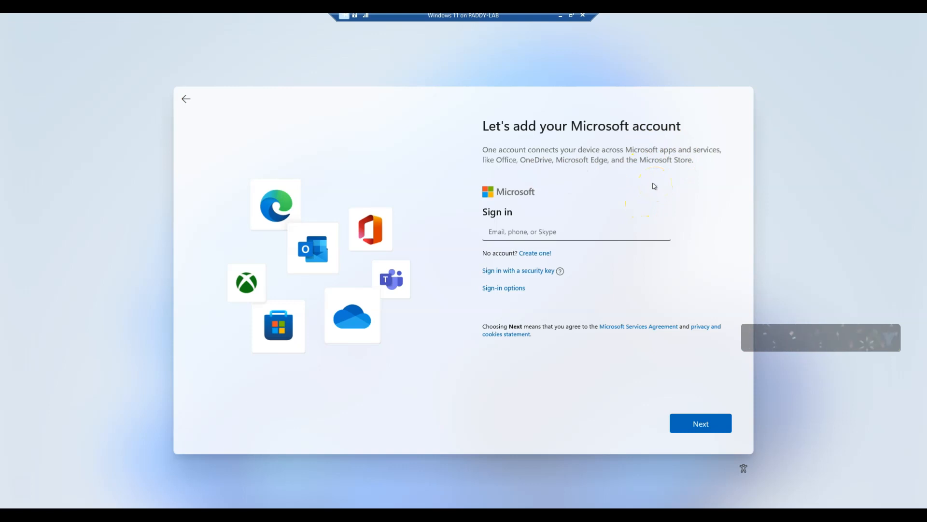
left_click(573, 225)
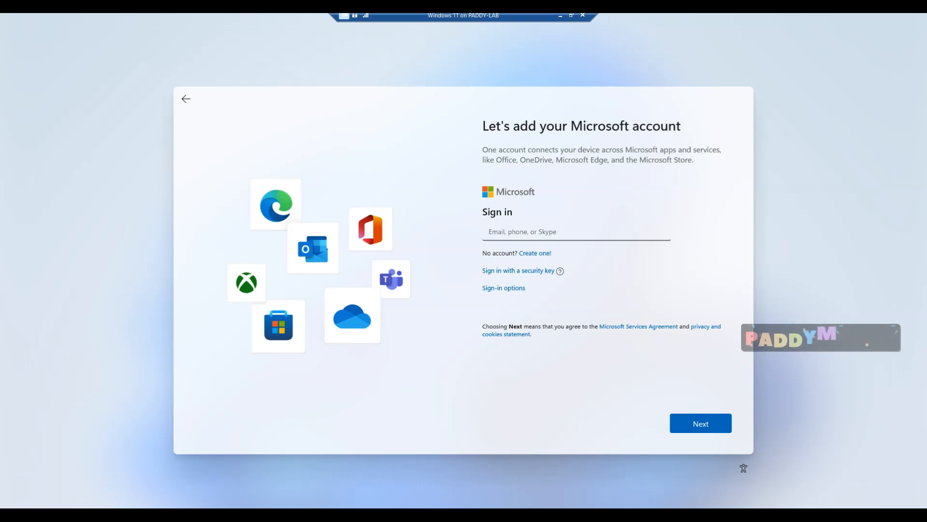
left_click(550, 235)
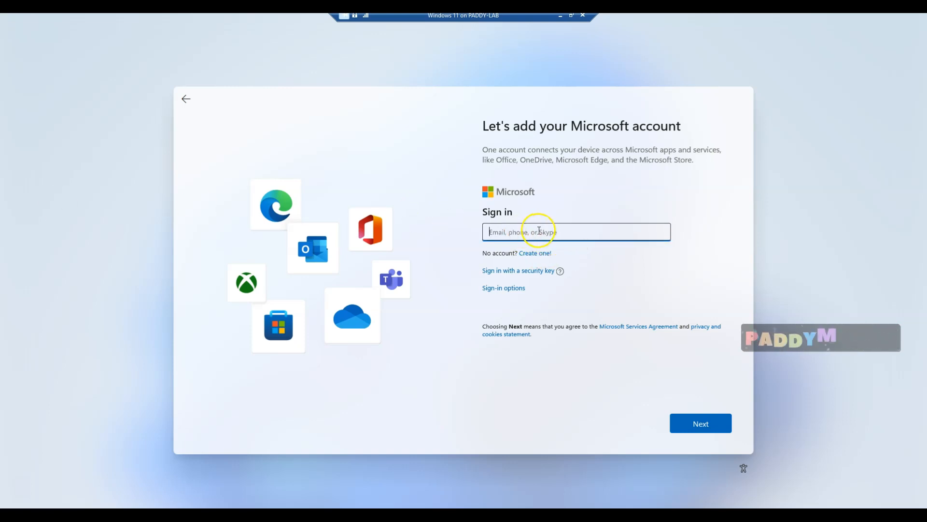
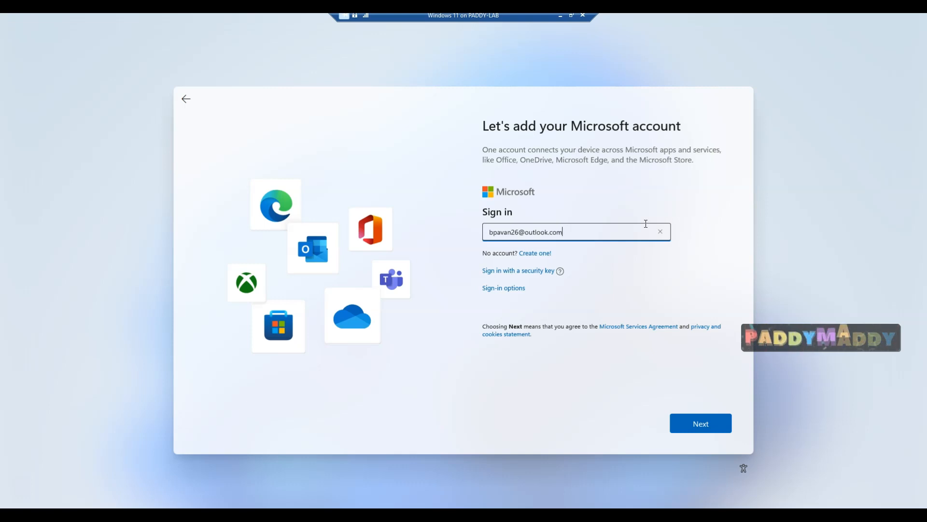
left_click_drag(549, 232, 524, 232)
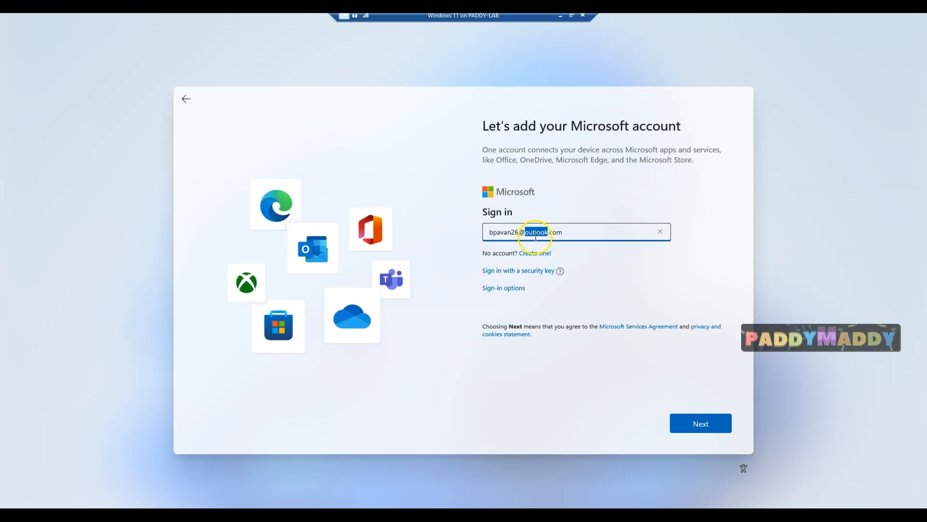
left_click(532, 232)
double_click(533, 232)
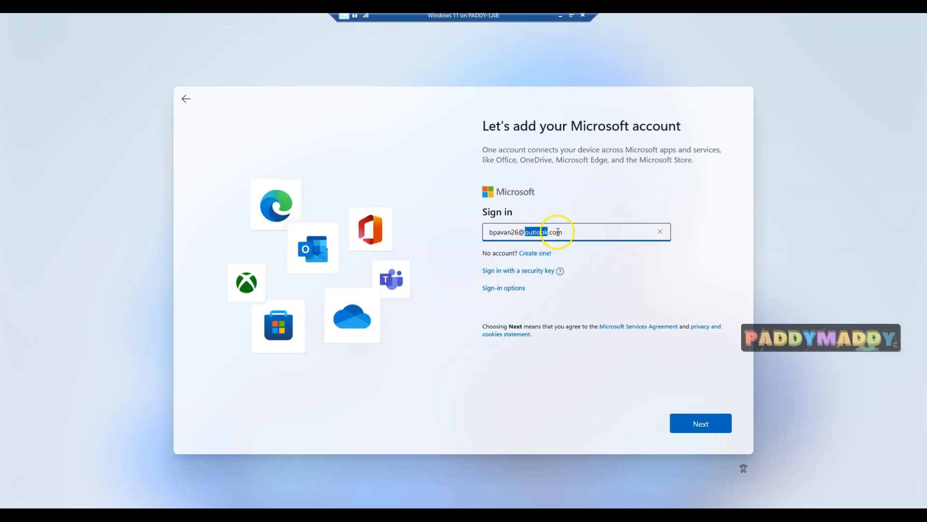
left_click(584, 229)
key("ctrl+a")
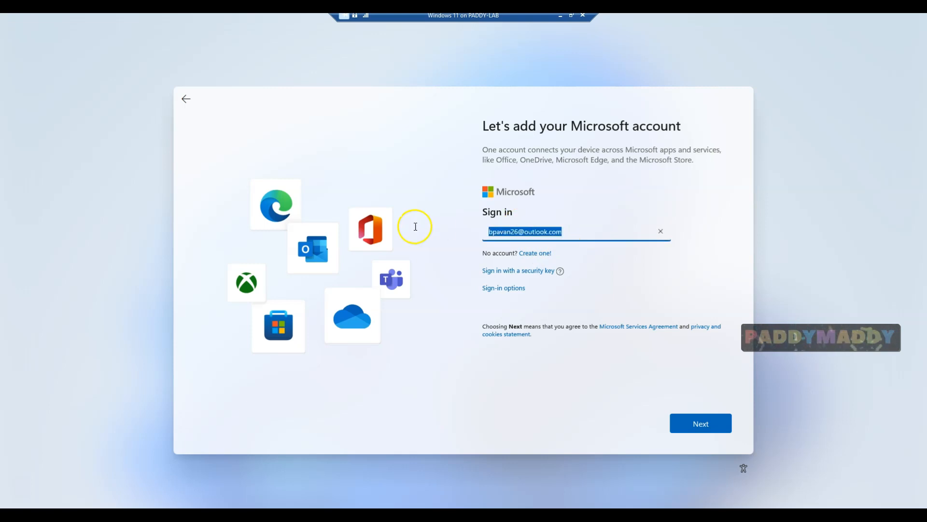
left_click(697, 430)
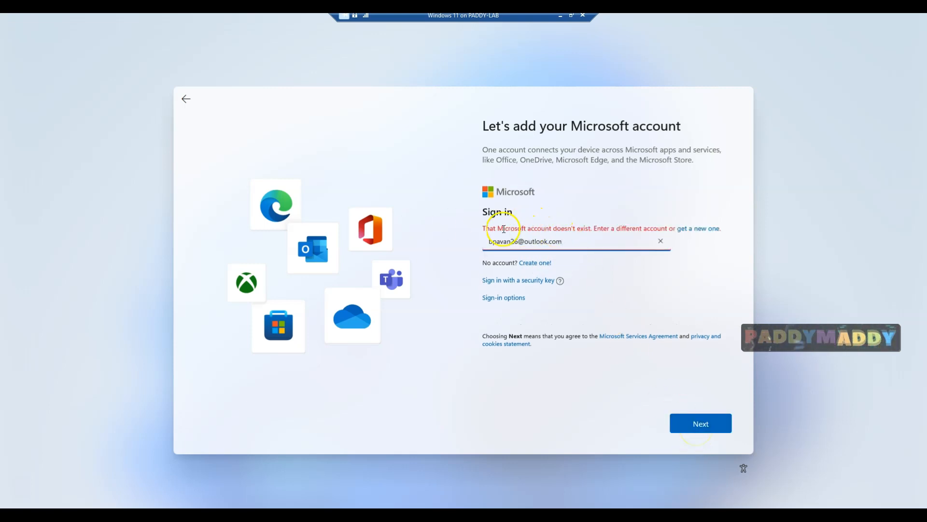
left_click_drag(568, 242, 473, 239)
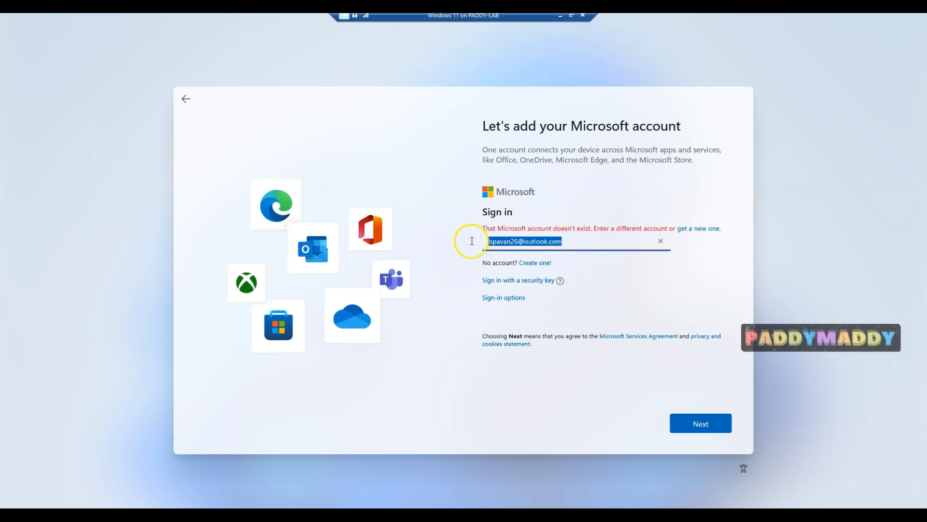
left_click(572, 252)
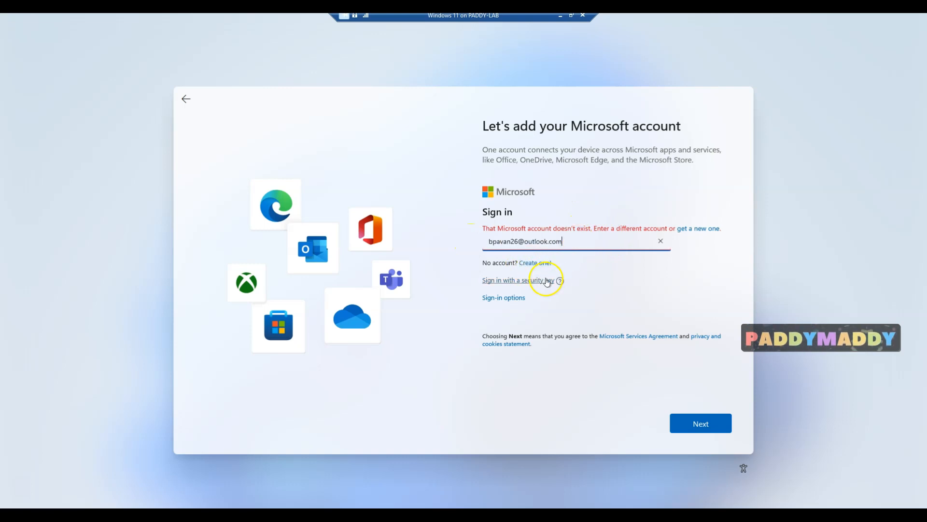
Choose 'Create one!' and confirm creating a new account with the entered address
left_click(532, 263)
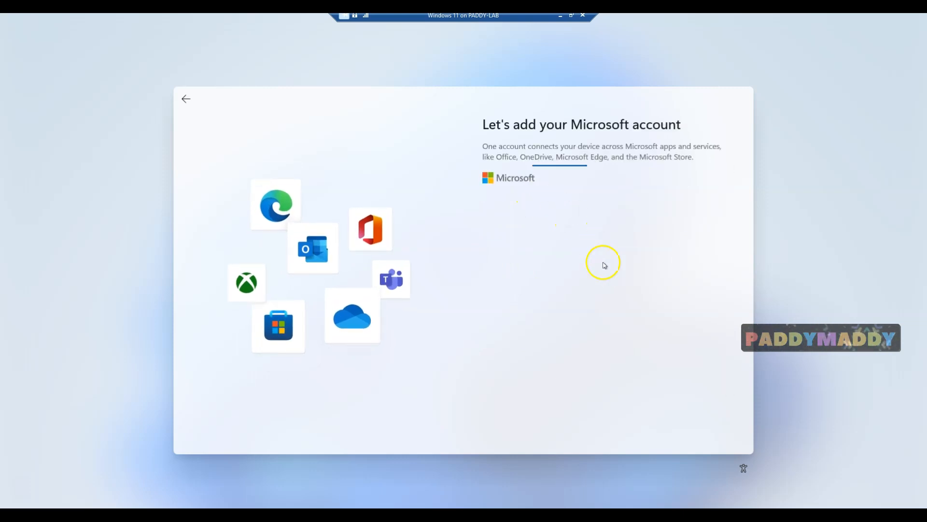
left_click_drag(487, 225, 668, 215)
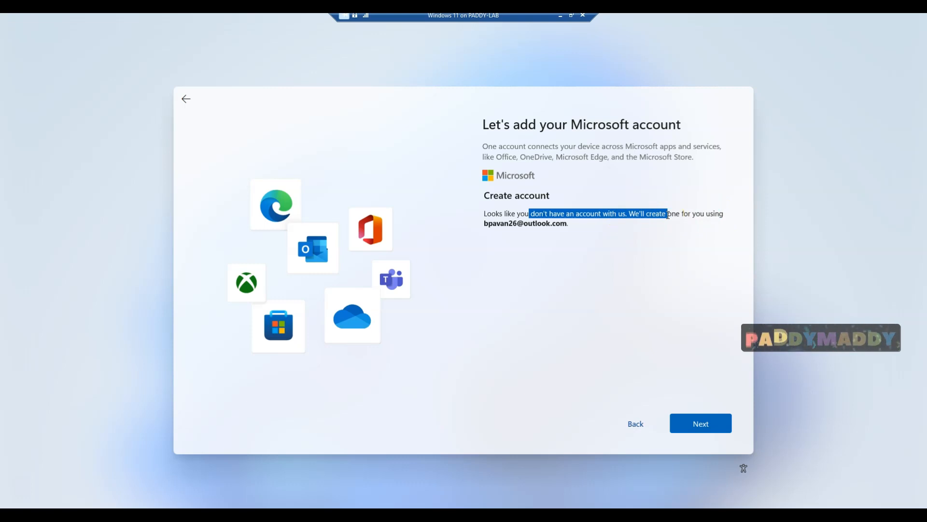
left_click_drag(569, 223, 484, 223)
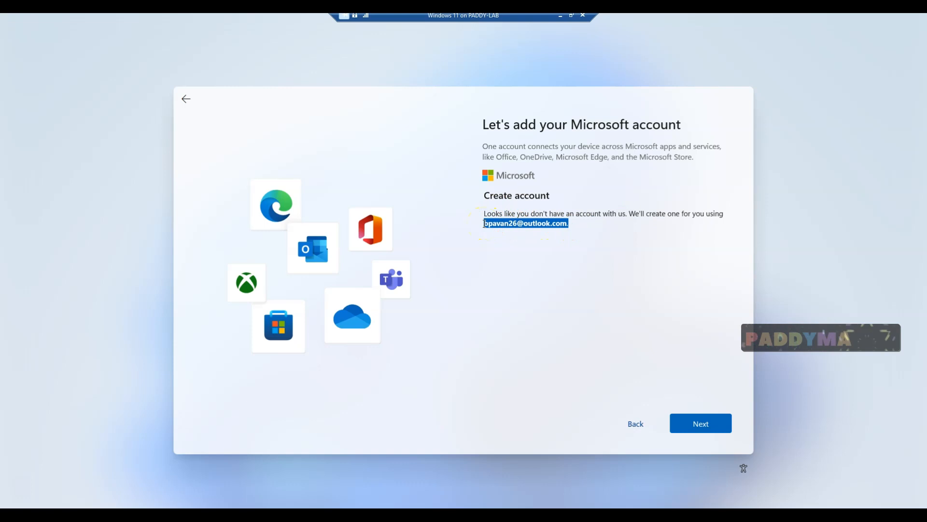
left_click(712, 419)
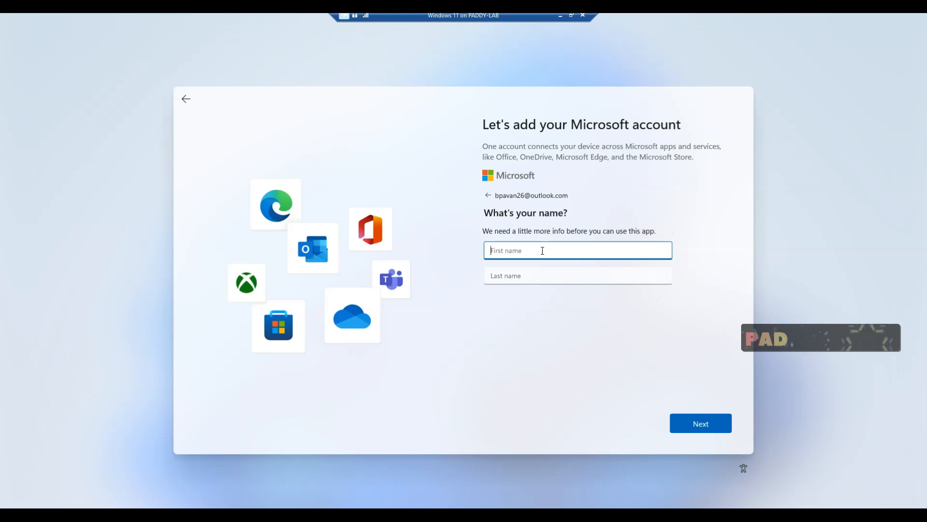
Enter the account password and submit the birthdate with India as country/region
type("P")
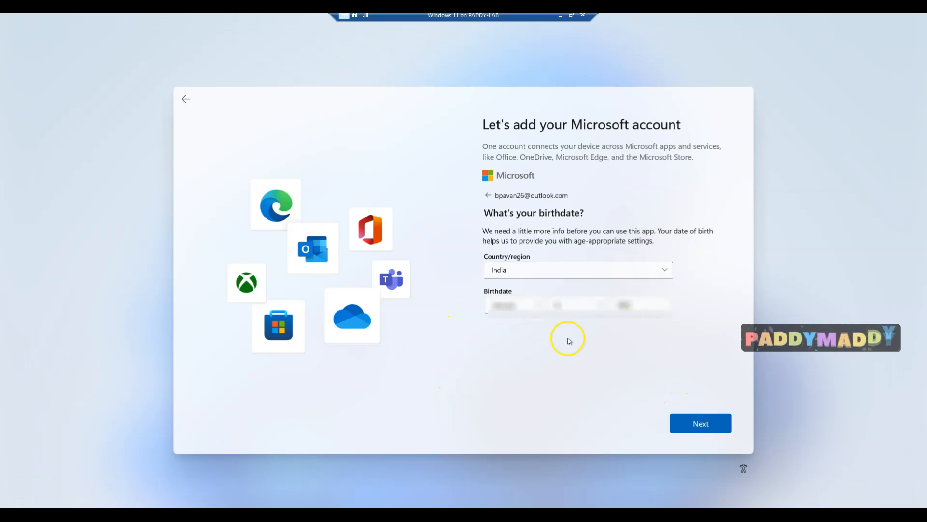
left_click(703, 426)
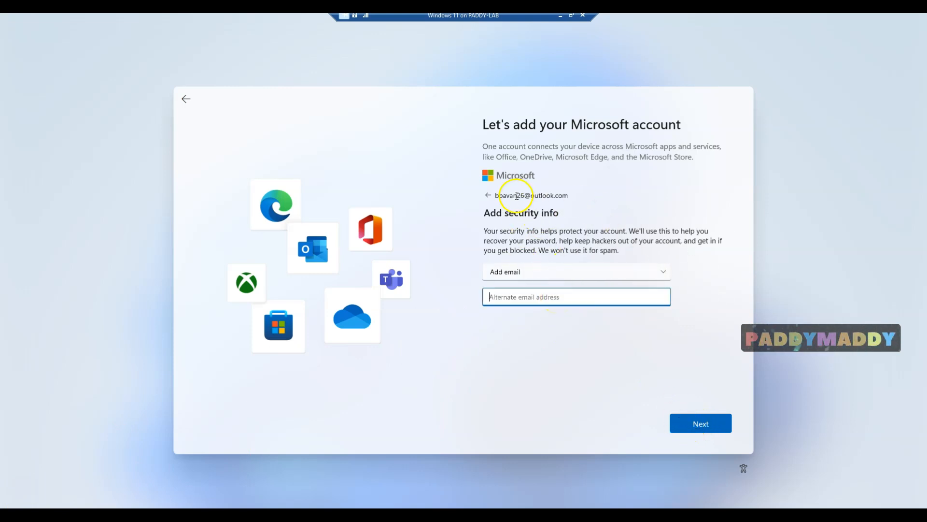
Copy the account e-mail address into Alternate email address and submit it
left_click_drag(496, 195, 568, 196)
key("ctrl+c")
left_click(556, 296)
key("ctrl+v")
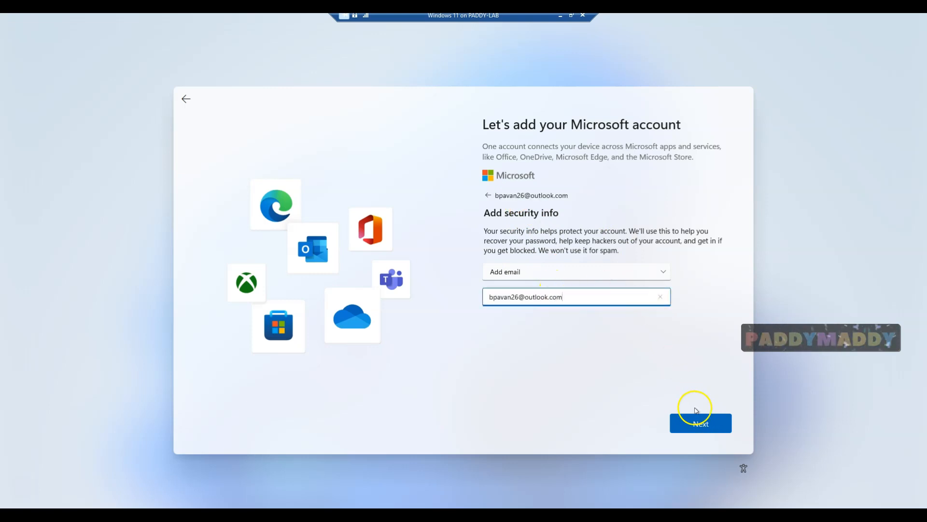
left_click(700, 423)
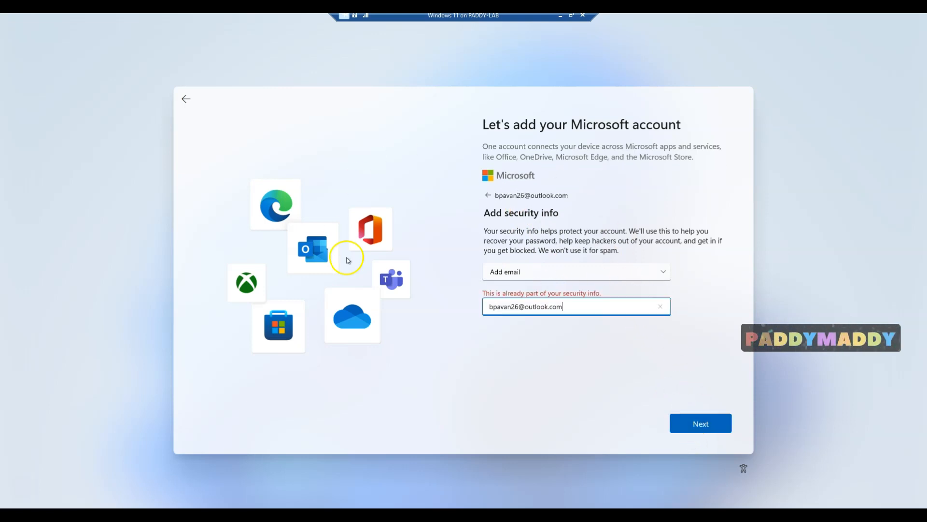
Fix the duplicate-address error by changing the alternate address's outlook domain to hotmail, then continue
left_click(511, 306)
type(".")
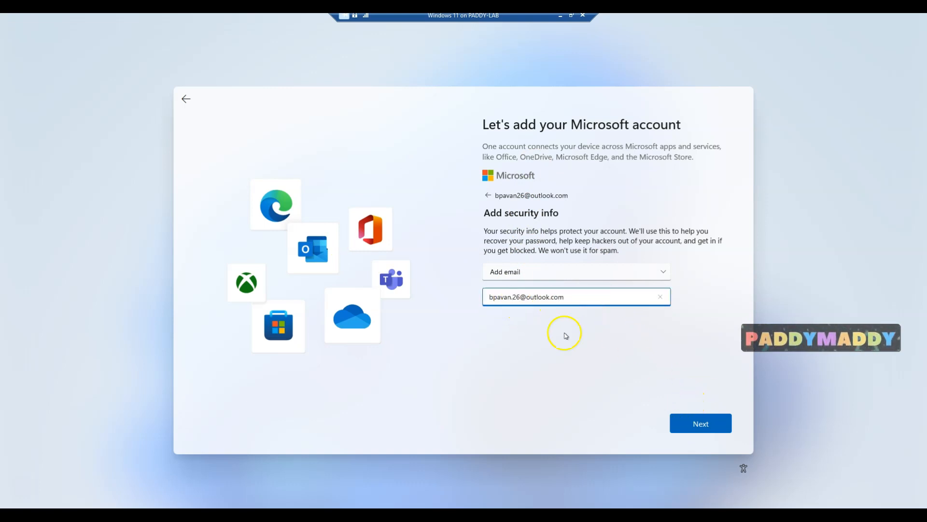
double_click(540, 297)
type("hotmail")
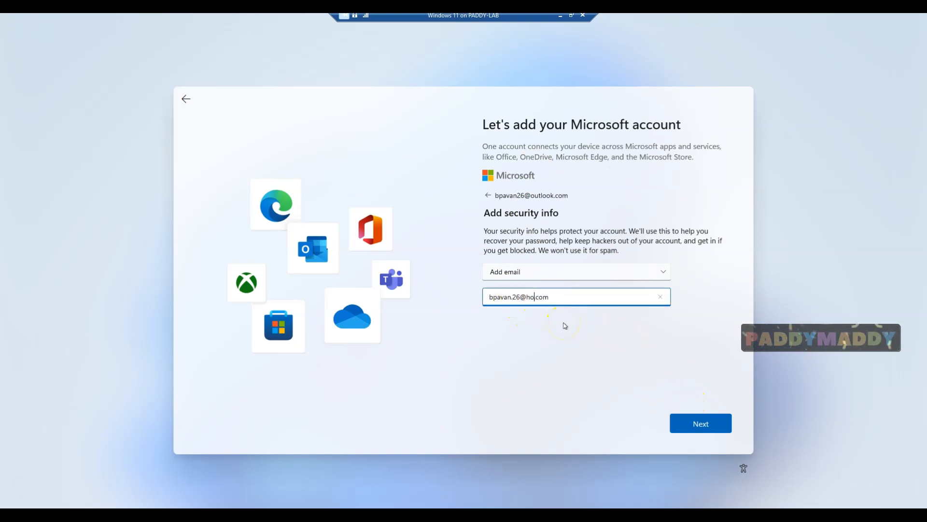
left_click(714, 428)
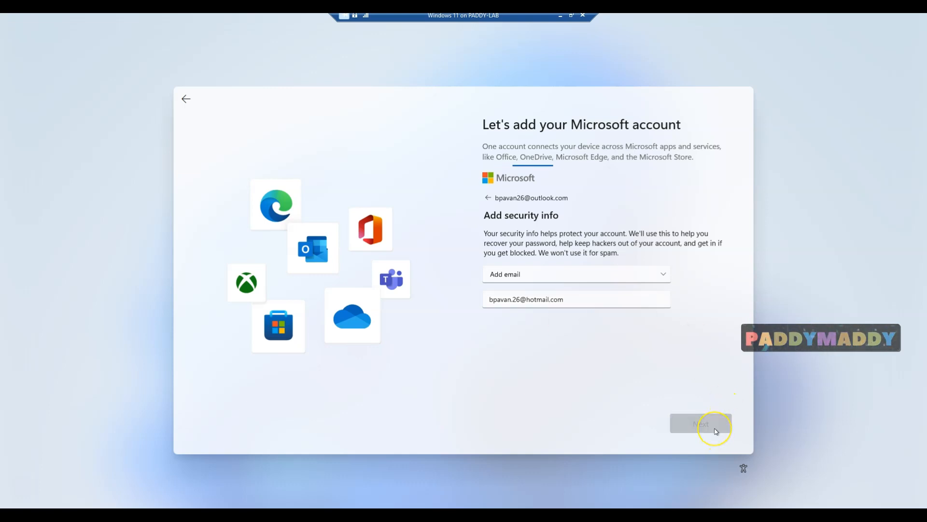
left_click(528, 305)
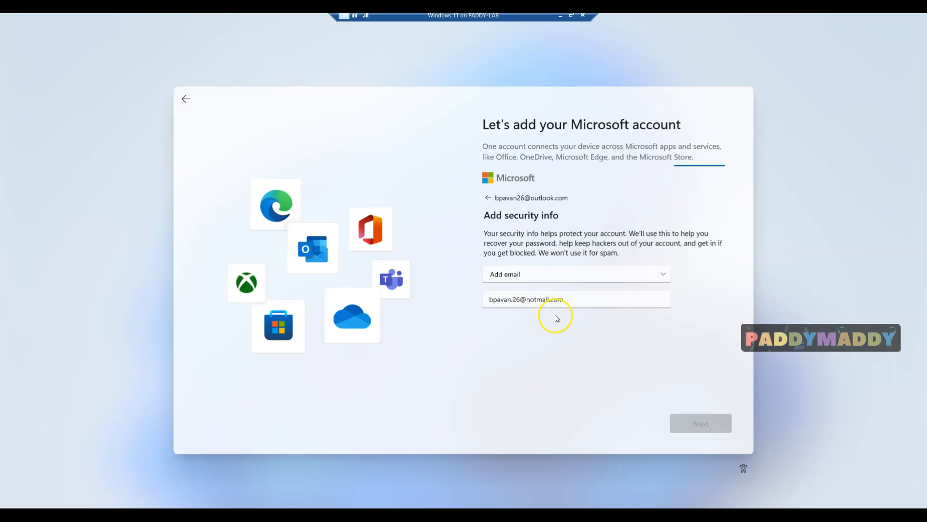
left_click(548, 462)
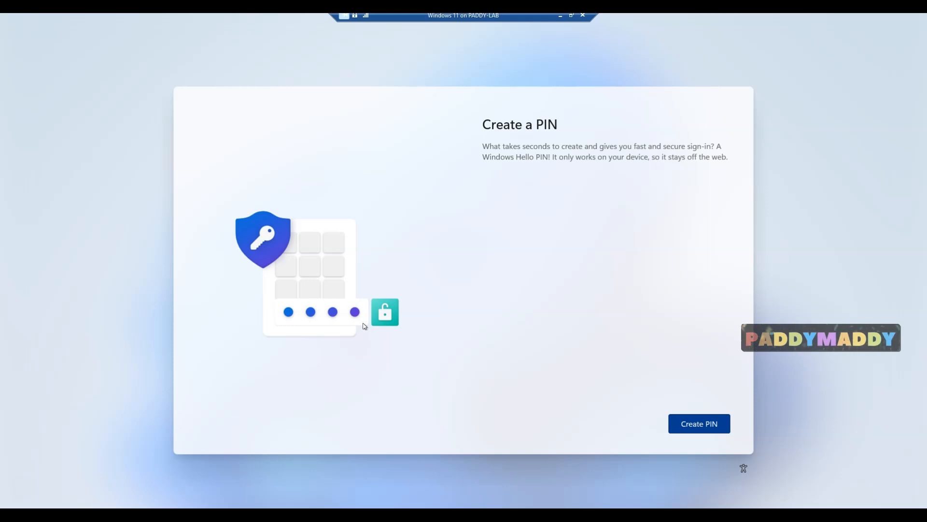
Create a digits-only PIN with 'Include letters and symbols' unchecked, enter it in New PIN and Confirm PIN, and submit it
left_click(367, 323)
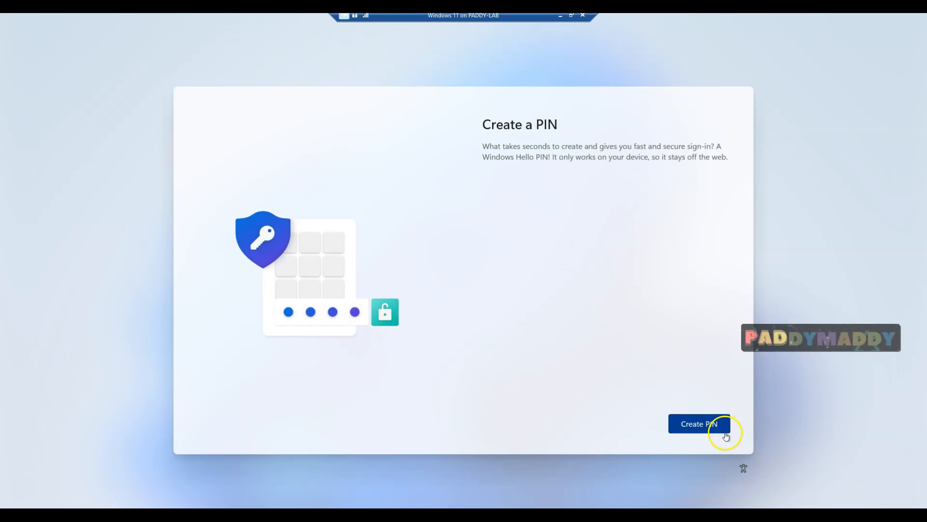
left_click(708, 429)
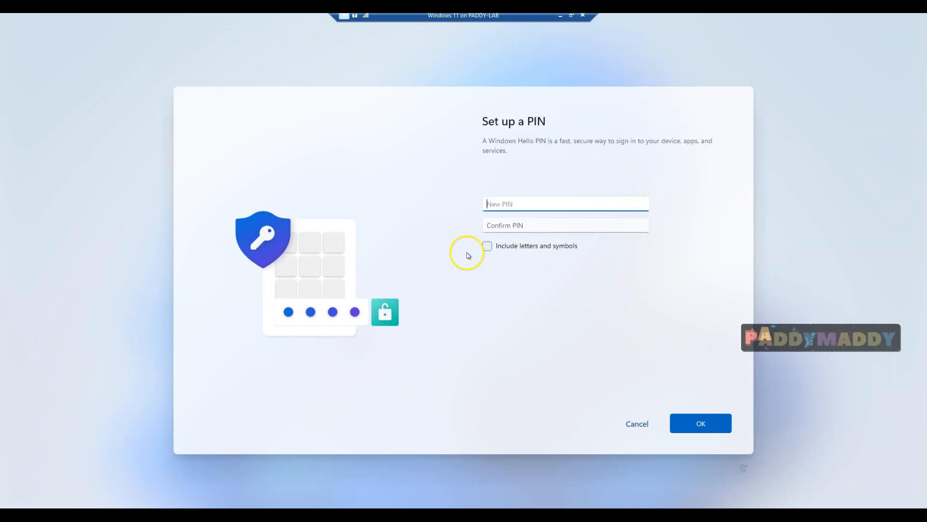
left_click(529, 246)
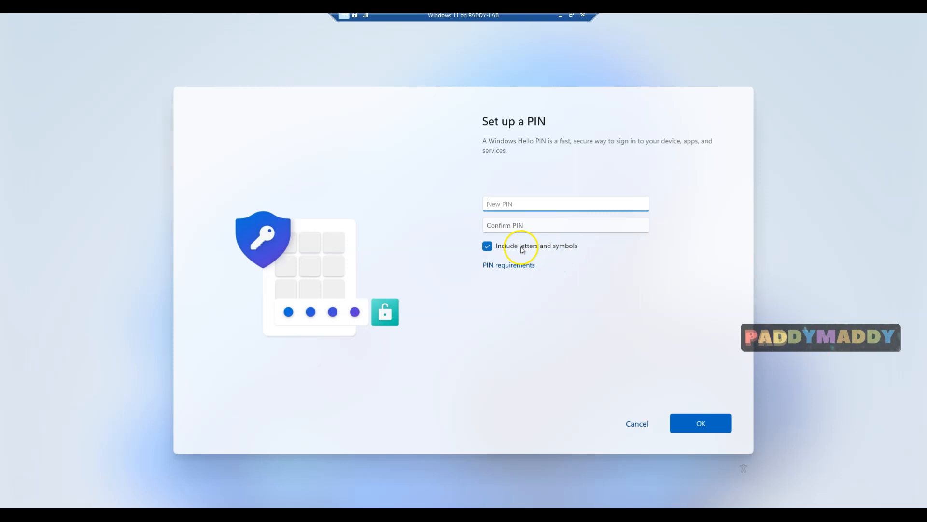
left_click(511, 246)
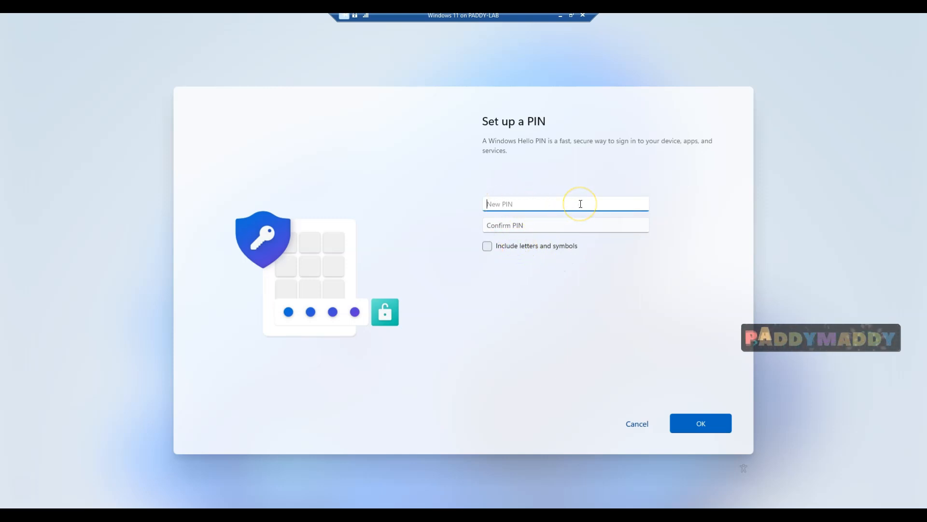
type("12")
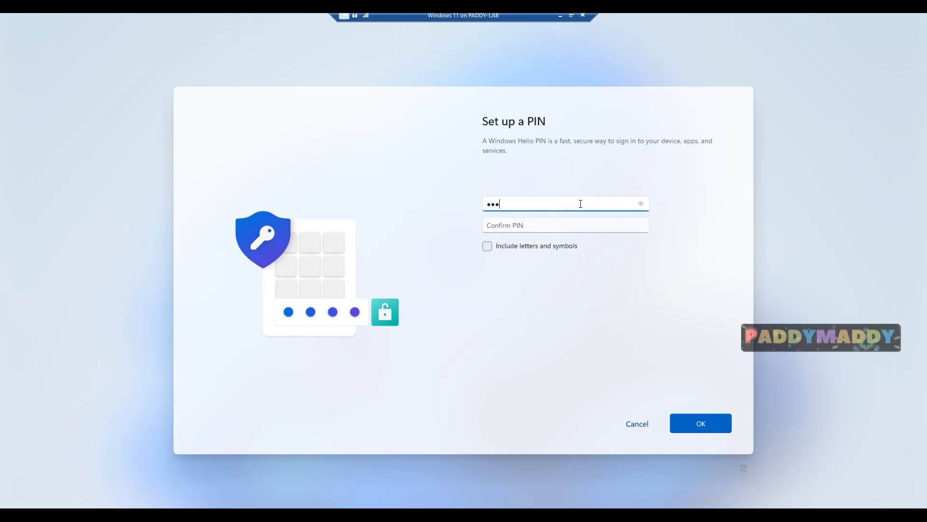
key("BackSpace")
key("BackSpace")
key("BackSpace")
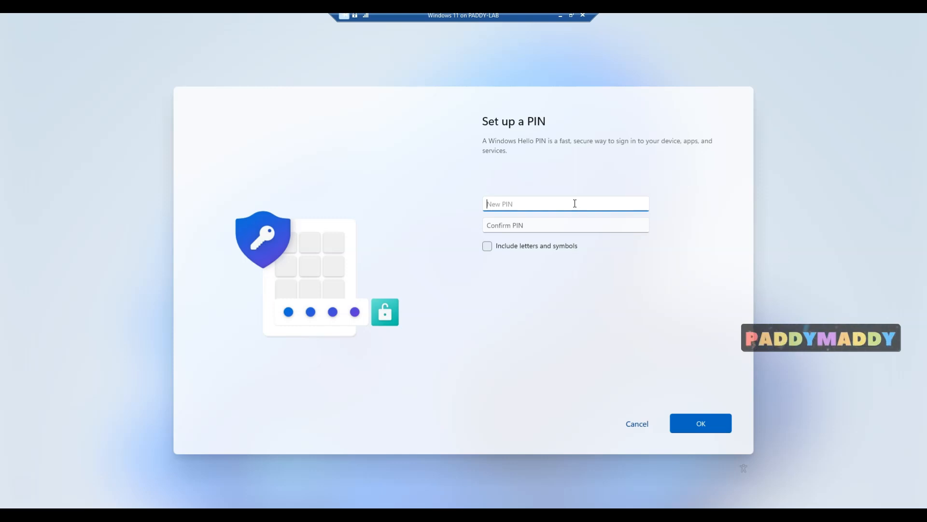
left_click(497, 246)
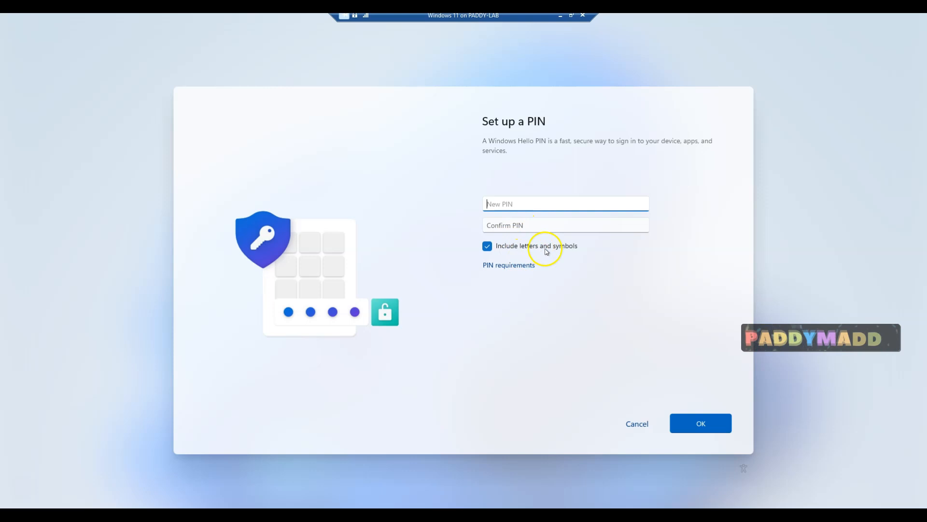
left_click(511, 248)
left_click(498, 206)
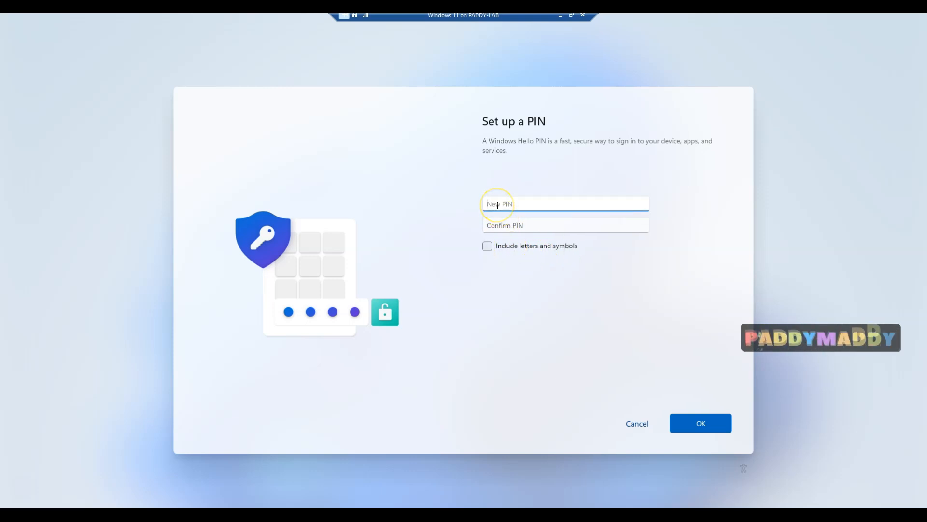
key("Tab")
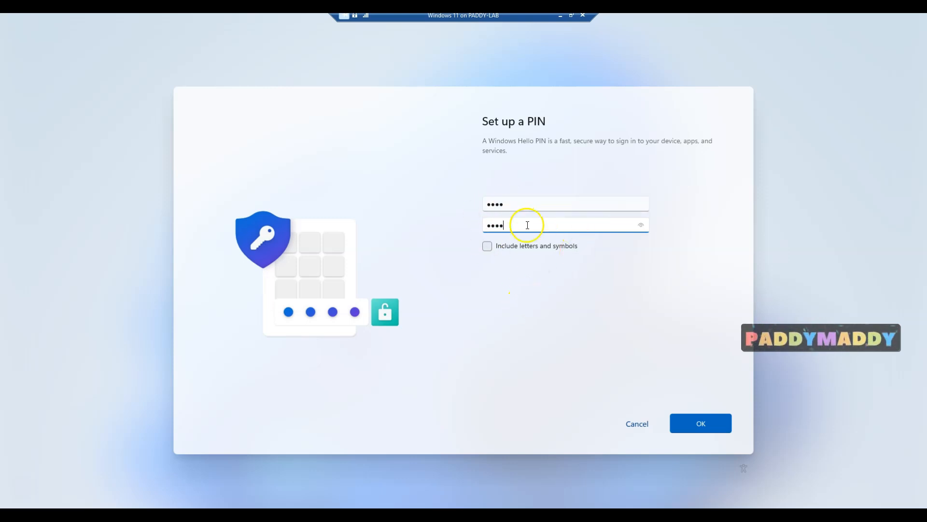
left_click(701, 424)
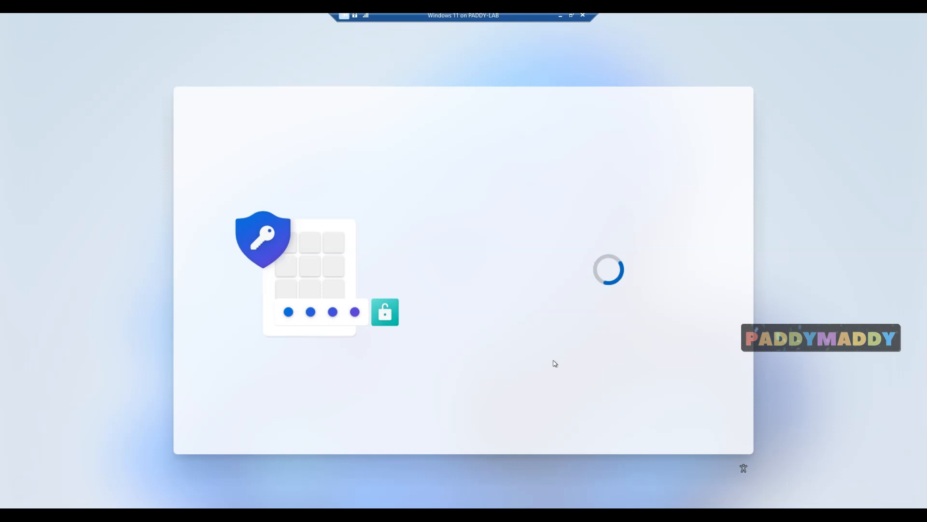
Switch Location and Find my device to No
scroll(603, 358, "down", 3)
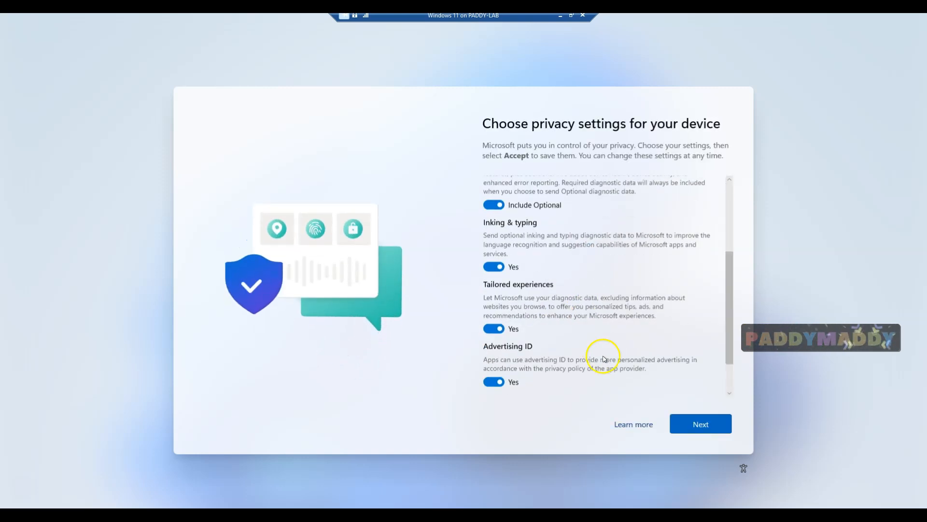
scroll(562, 295, "up", 5)
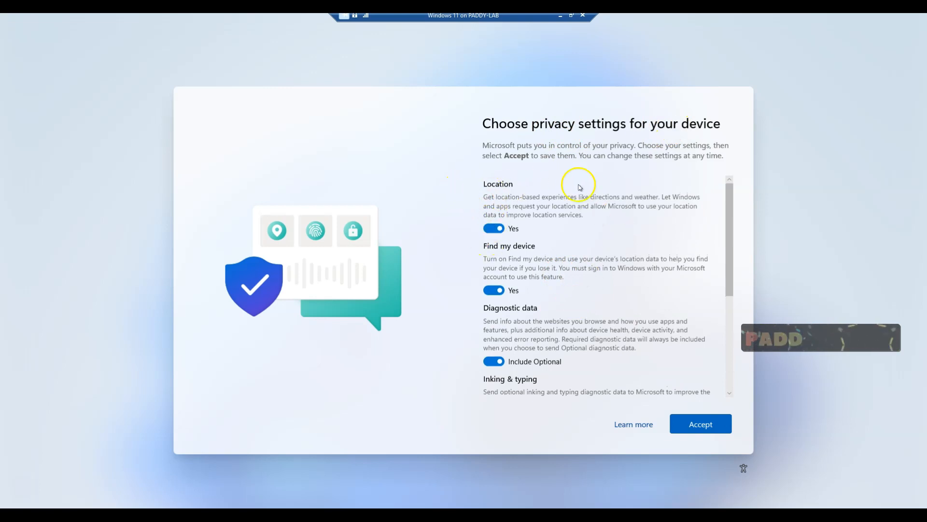
left_click(491, 229)
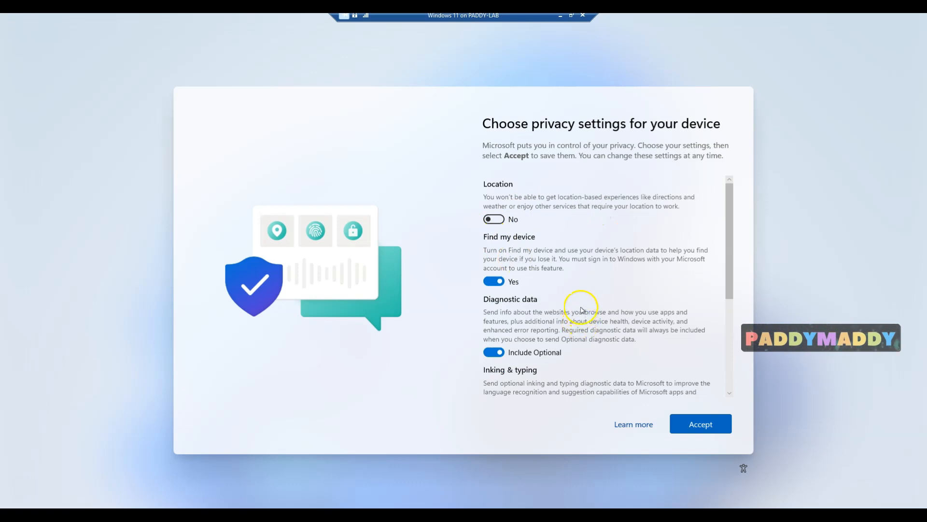
left_click(493, 281)
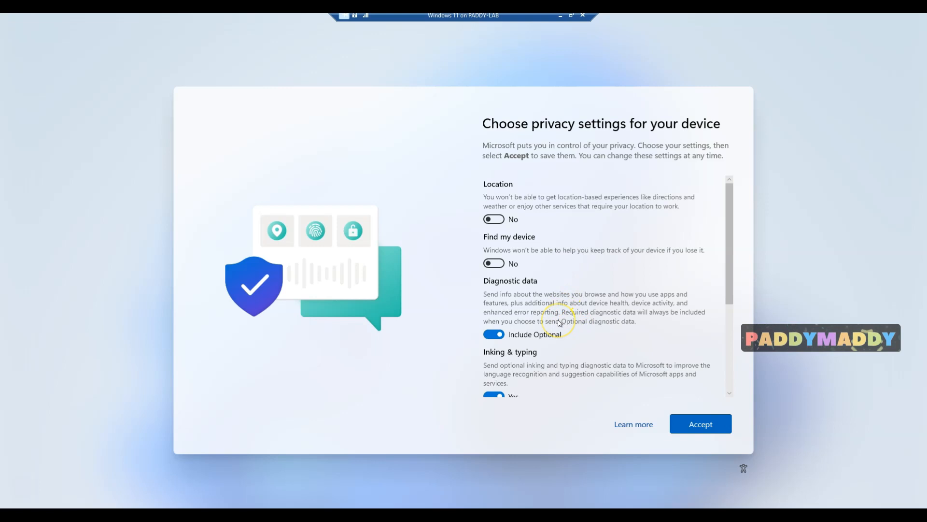
Set diagnostic data to Required only and turn off Inking & typing, Tailored experiences and Advertising ID, then accept
scroll(559, 322, "down", 3)
scroll(559, 323, "up", 1)
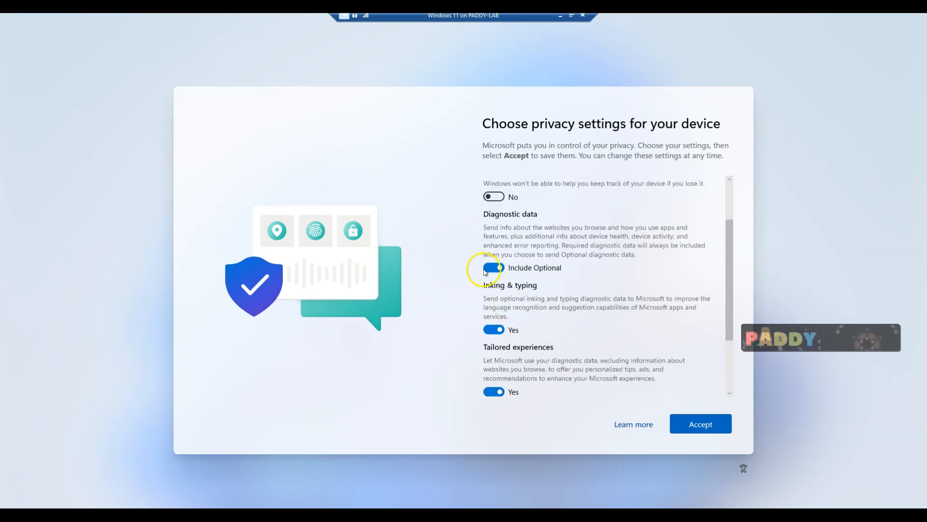
left_click(491, 268)
left_click(492, 321)
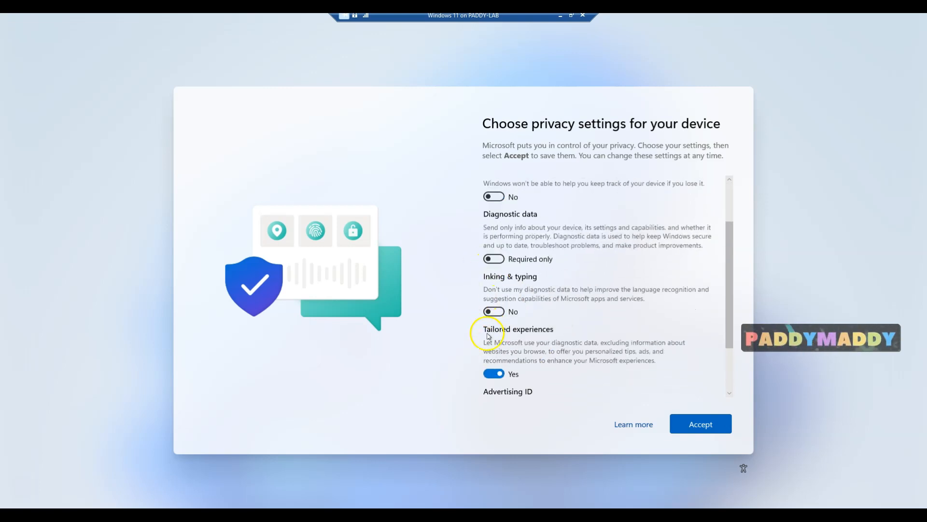
left_click(493, 373)
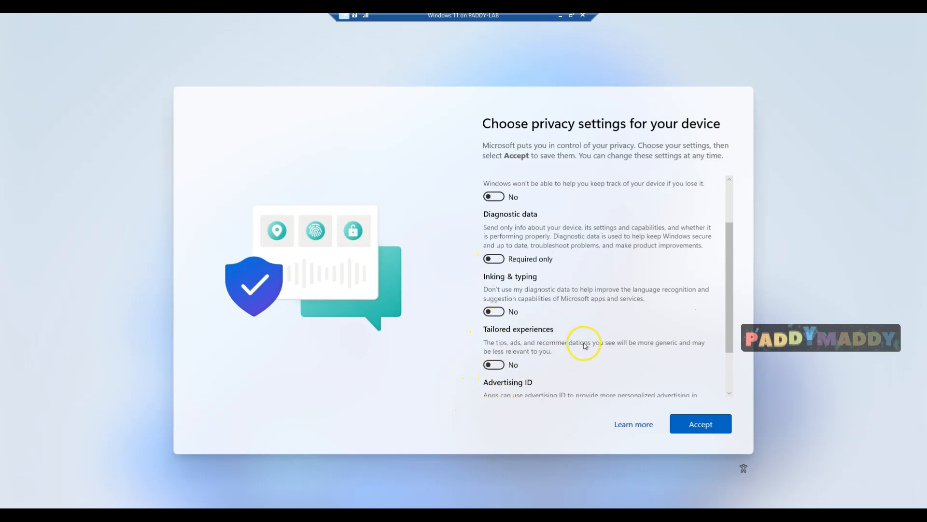
scroll(585, 348, "down", 2)
left_click(496, 356)
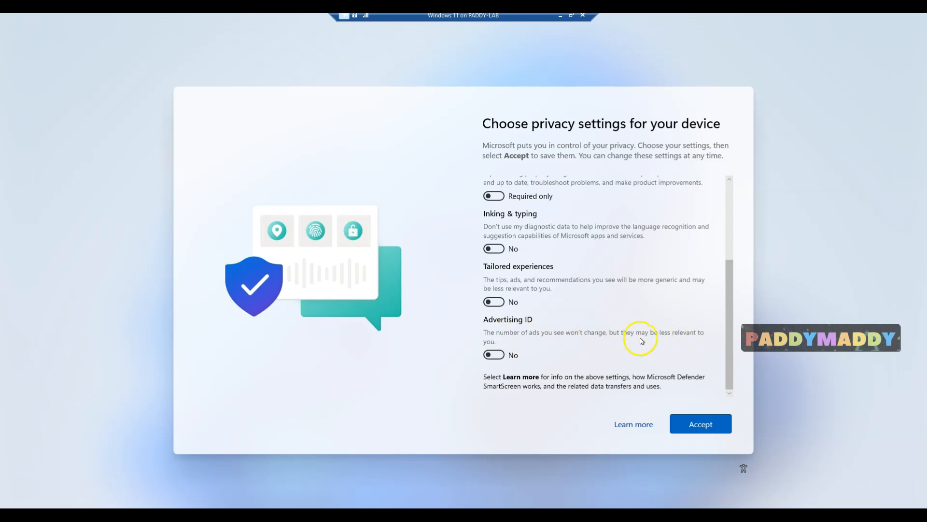
left_click(703, 425)
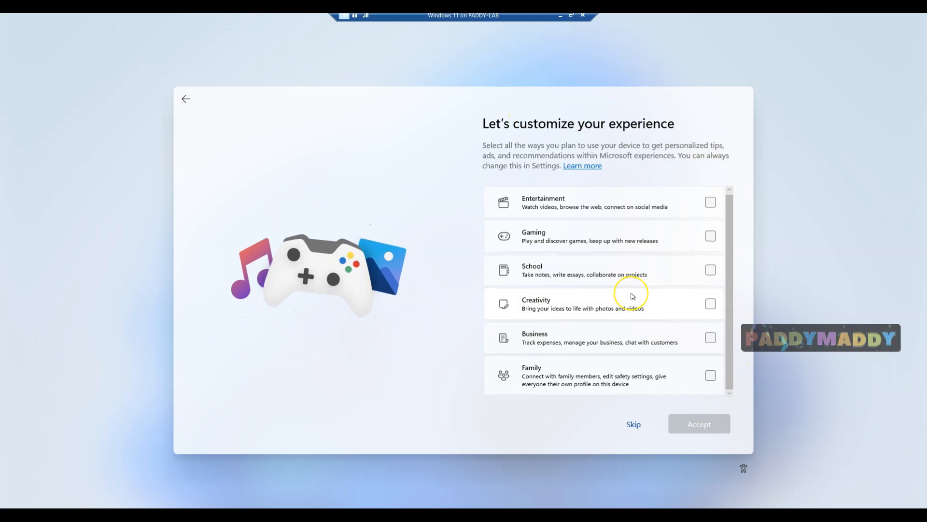
Tick Entertainment, Gaming, School, Creativity, Business and Family as device uses and accept
left_click(712, 203)
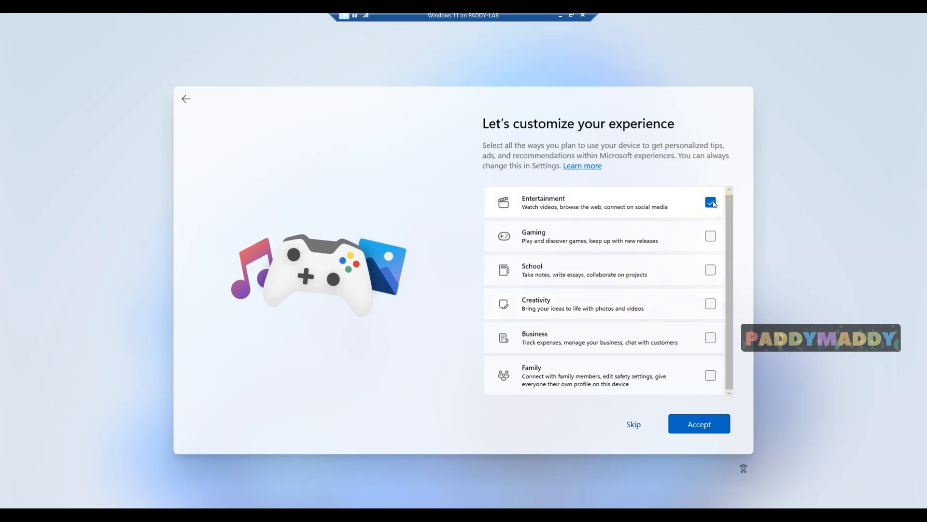
left_click(712, 237)
left_click(715, 273)
left_click(716, 307)
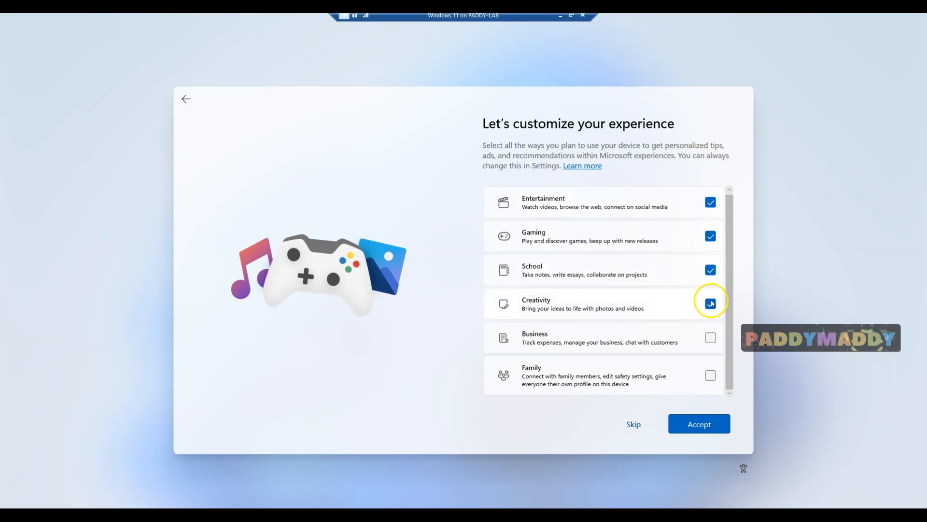
left_click(712, 337)
left_click(710, 375)
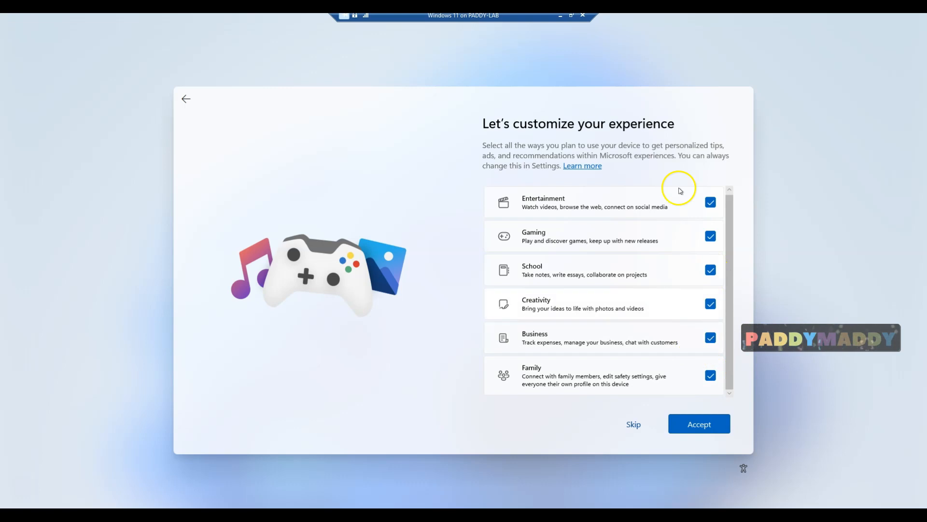
left_click(700, 425)
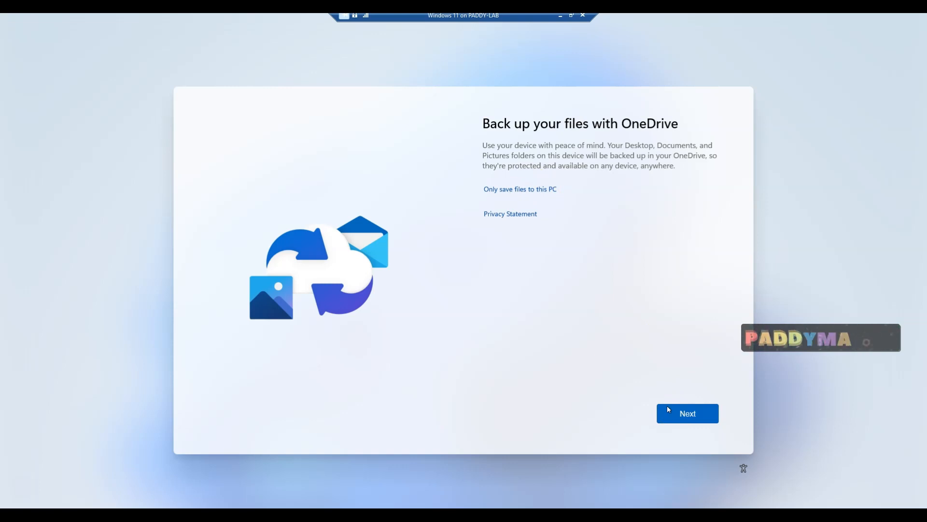
Continue past the OneDrive page, keeping Desktop, Documents and Pictures backed up
left_click(694, 421)
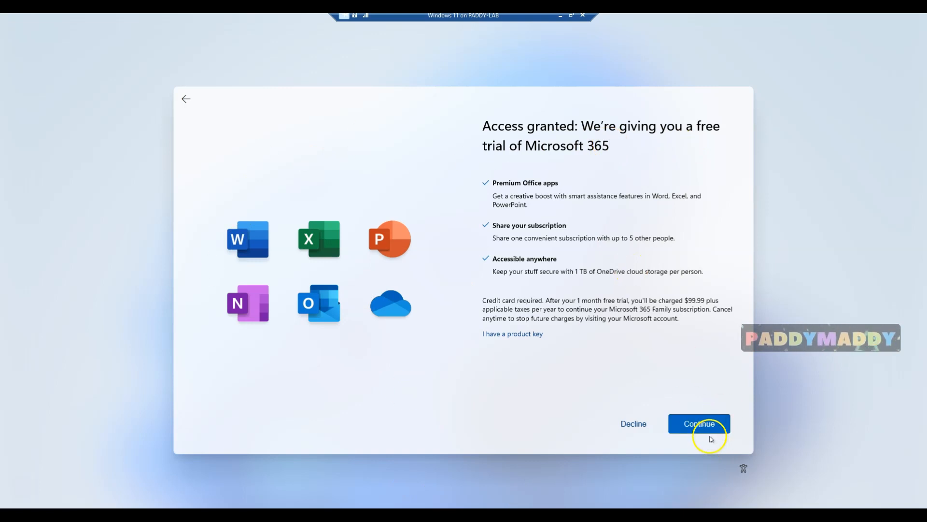
Back out of the Microsoft 365 credit card form and decline the free trial
left_click(699, 424)
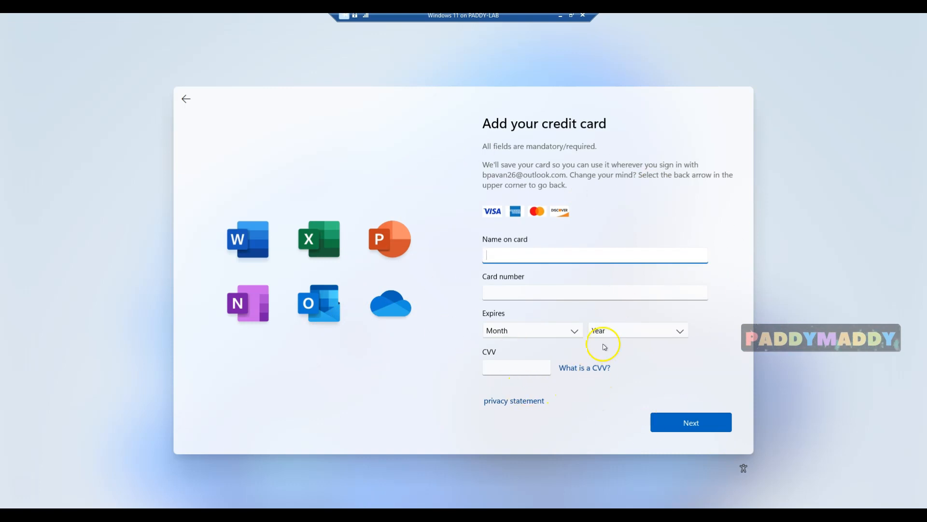
left_click(186, 99)
left_click(624, 428)
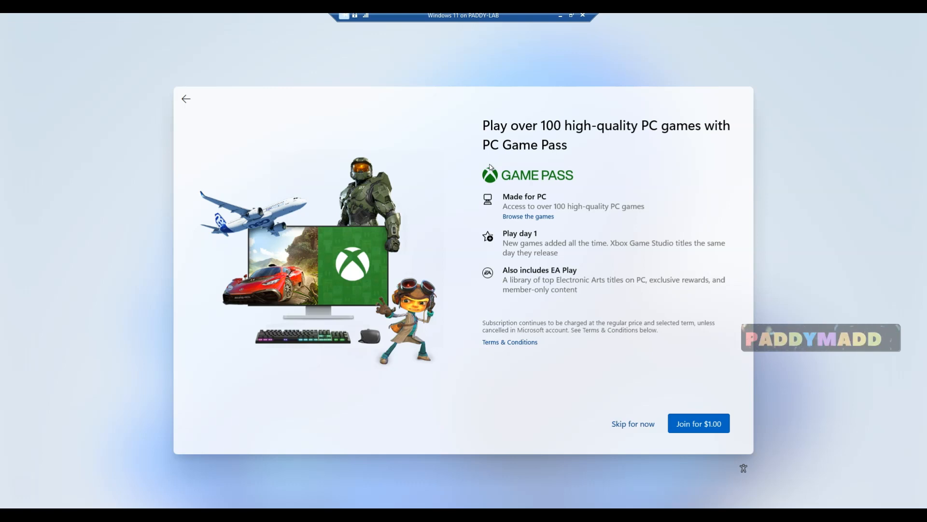
Skip the PC Game Pass offer so setup finishes at the Windows 11 desktop
left_click(629, 425)
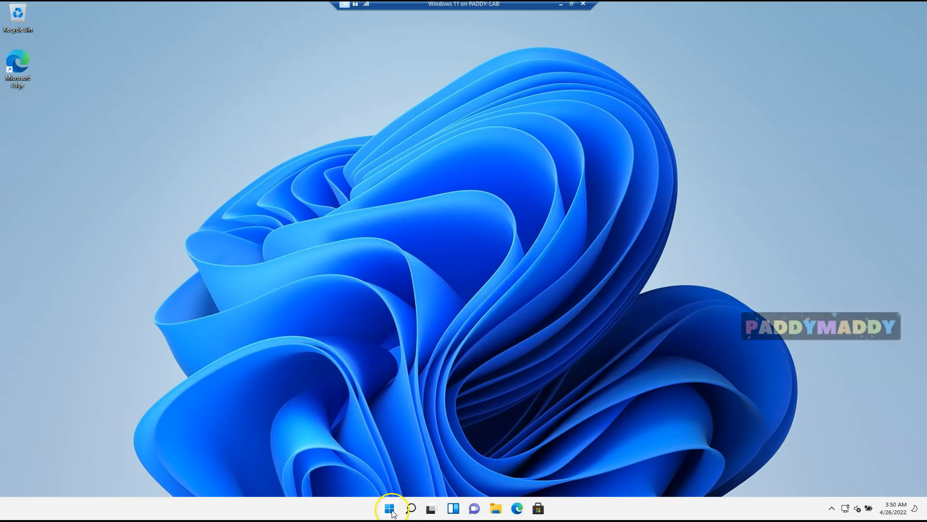
Open the Start menu and check the account options, power options and All apps list, returning to Pinned
left_click(389, 508)
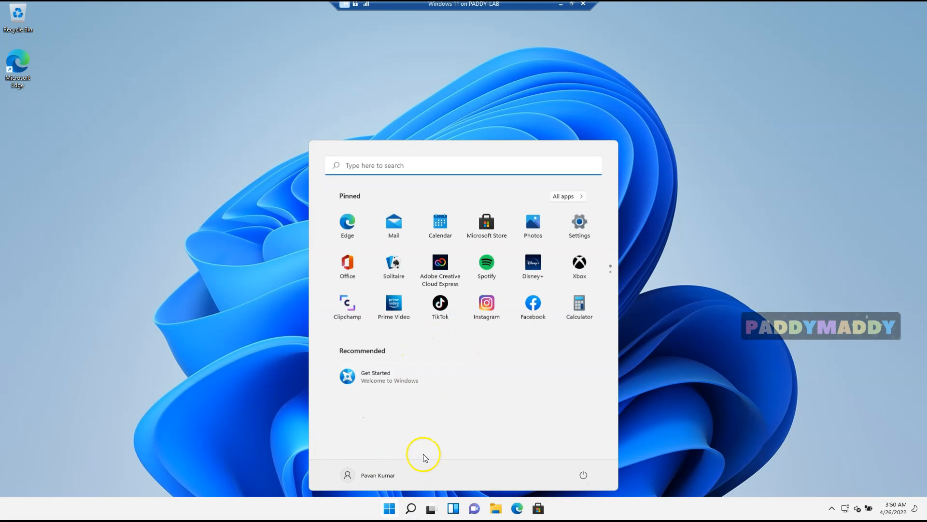
left_click(394, 478)
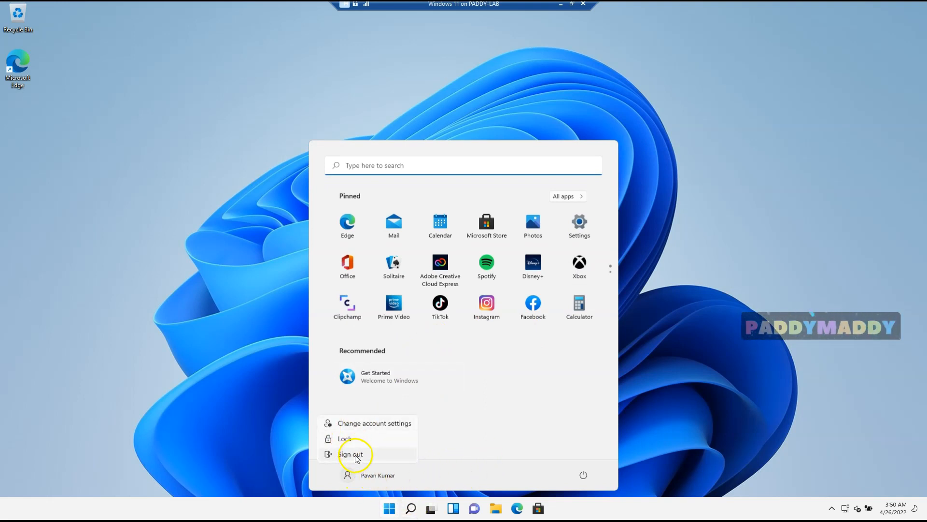
left_click(582, 476)
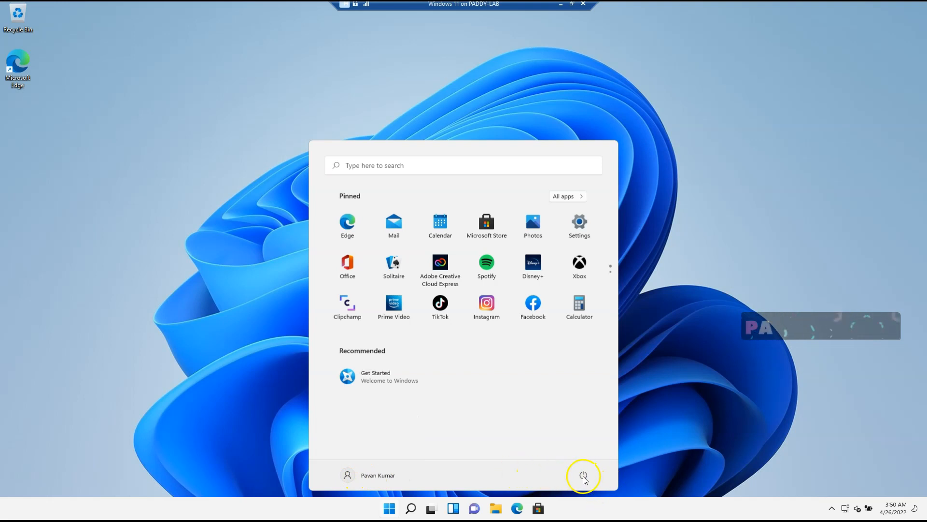
left_click(583, 474)
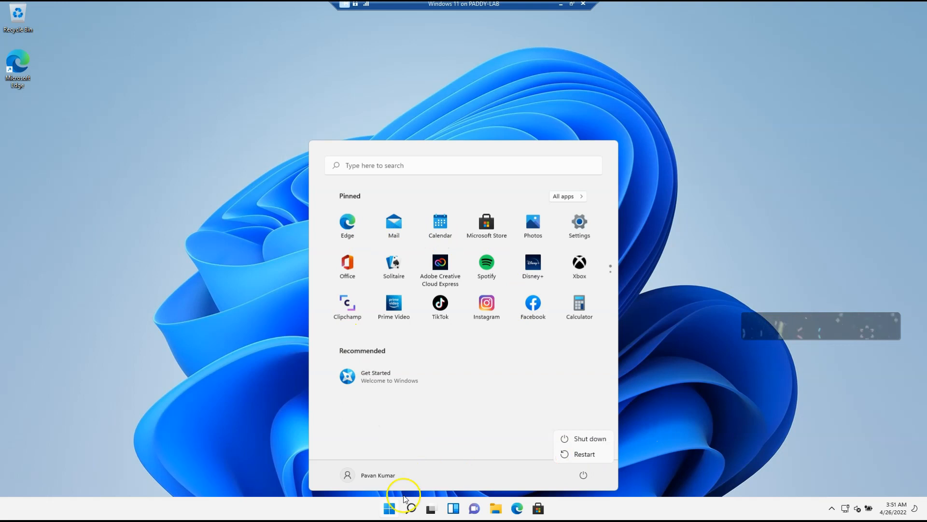
left_click(448, 431)
left_click(576, 197)
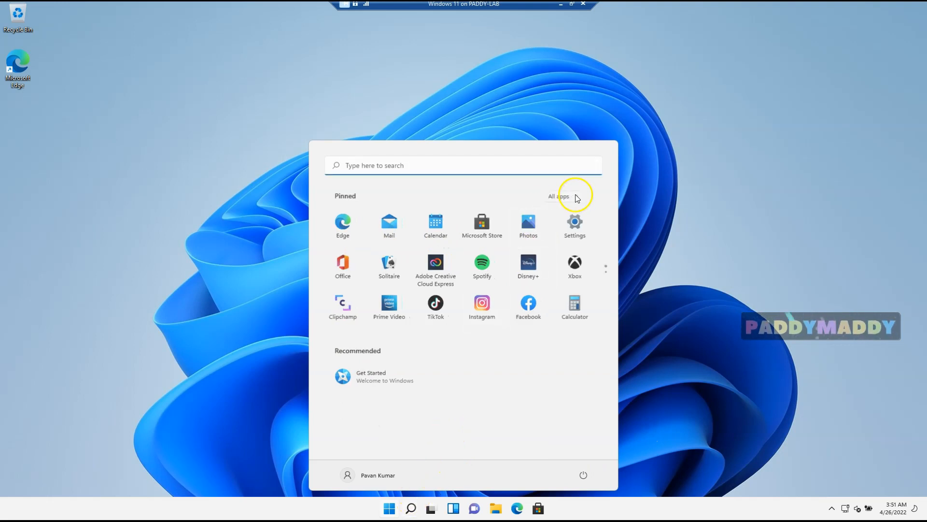
left_click(566, 196)
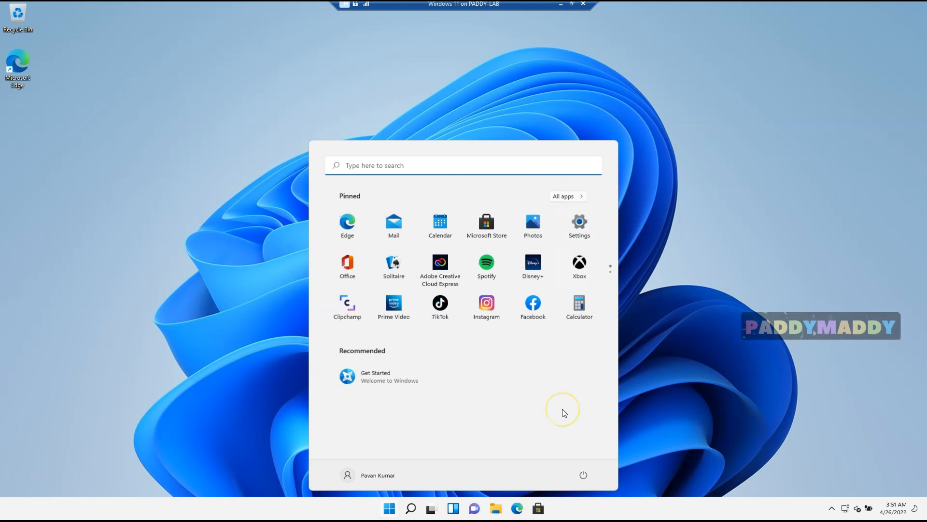
Open Windows Settings from the Start button's right-click menu
right_click(391, 509)
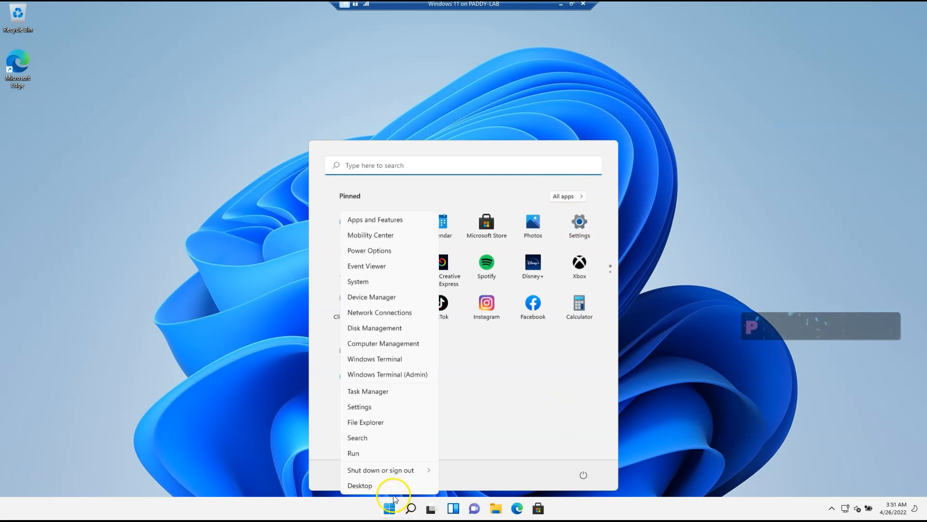
left_click(376, 407)
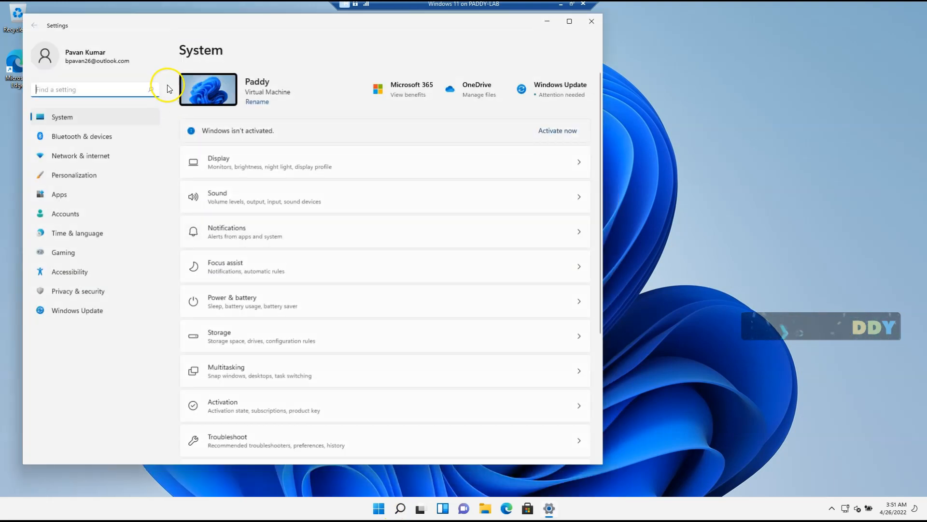